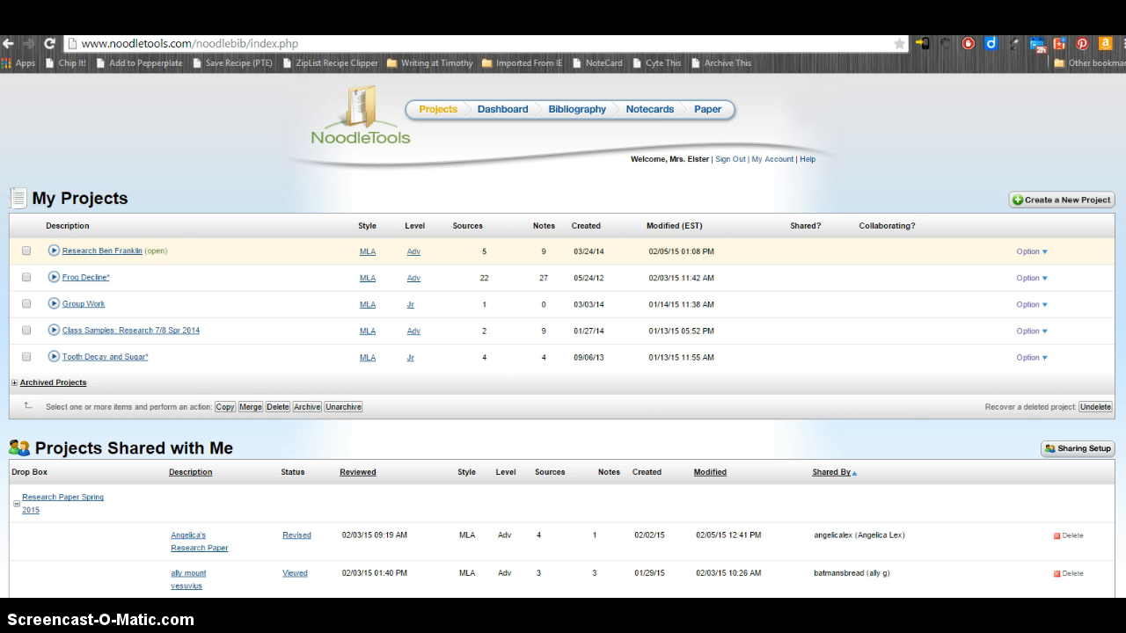
- Open the Research Ben Franklin project and review its dashboard, bibliography page and components
{"action": "left_click", "coordinate": [121, 253]}
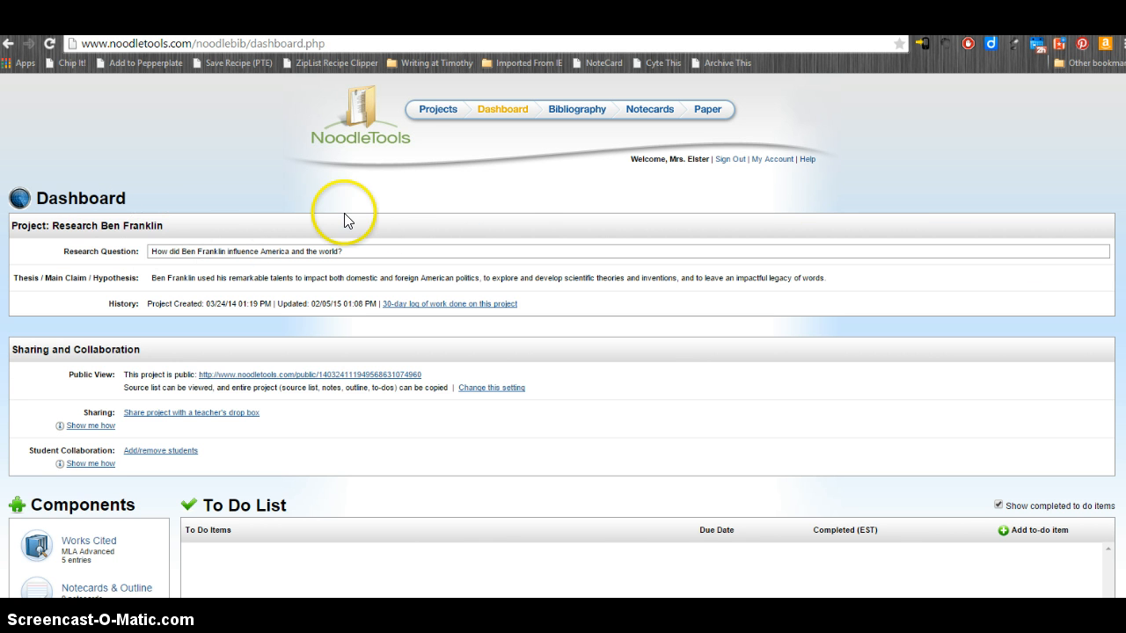
{"action": "scroll", "coordinate": [442, 222], "scroll_direction": "down", "scroll_amount": 1}
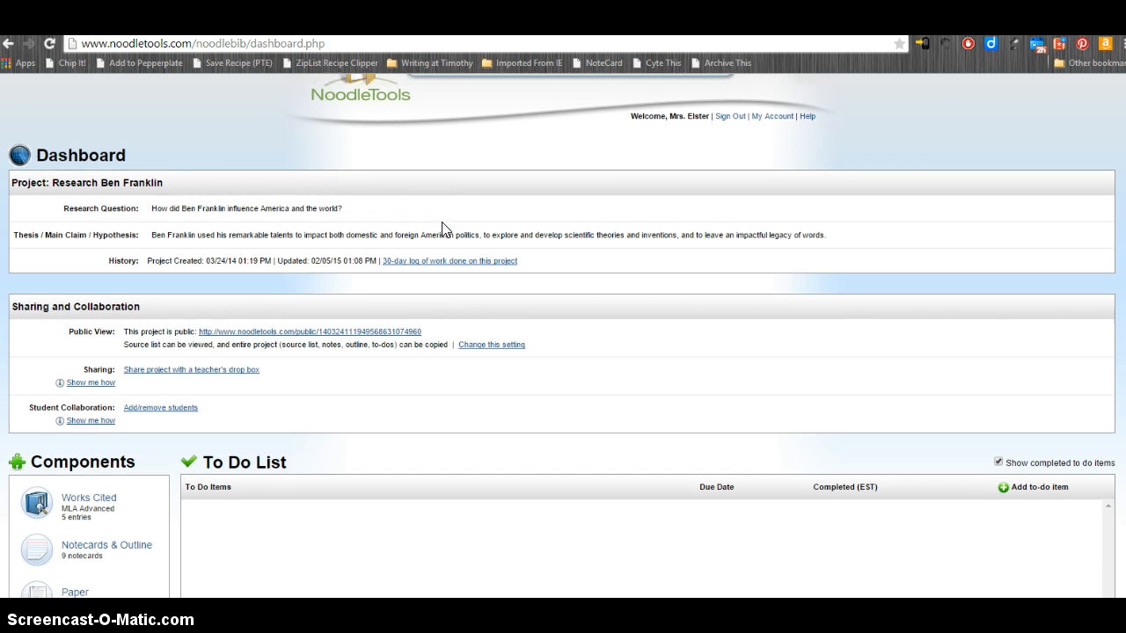
{"action": "scroll", "coordinate": [441, 222], "scroll_direction": "up", "scroll_amount": 1}
{"action": "left_click", "coordinate": [503, 115]}
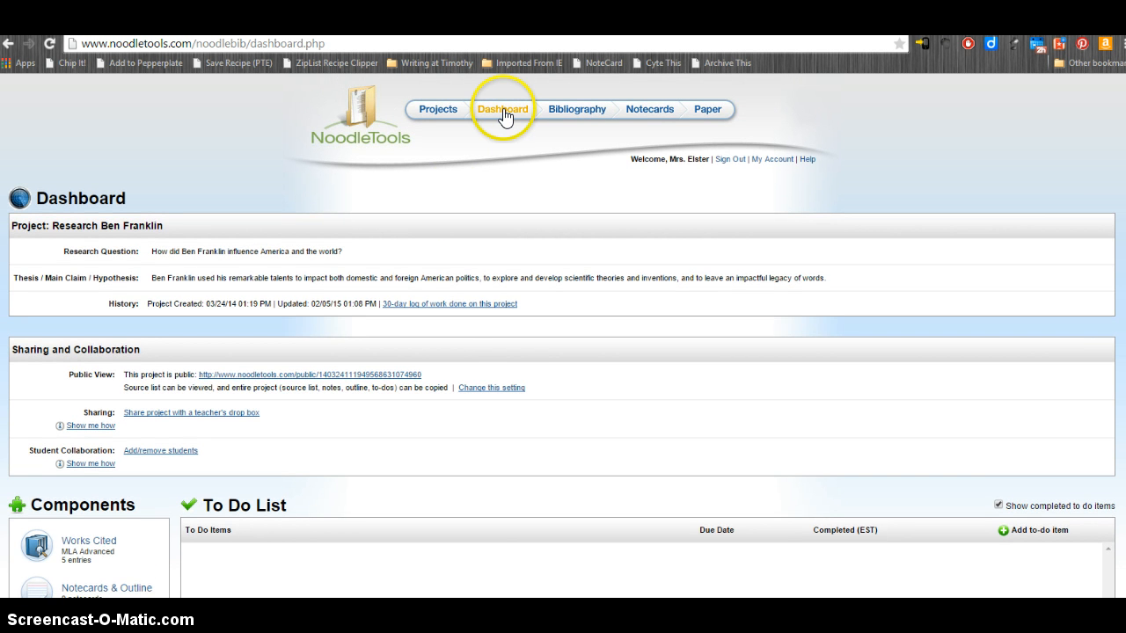
{"action": "left_click", "coordinate": [579, 118]}
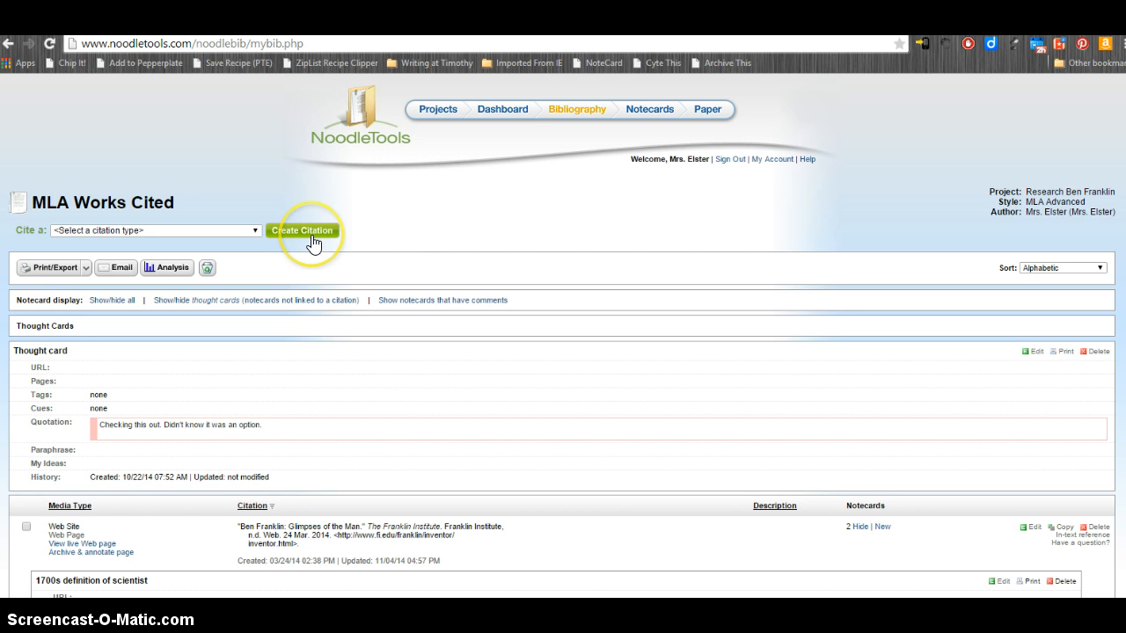
{"action": "left_click", "coordinate": [502, 118]}
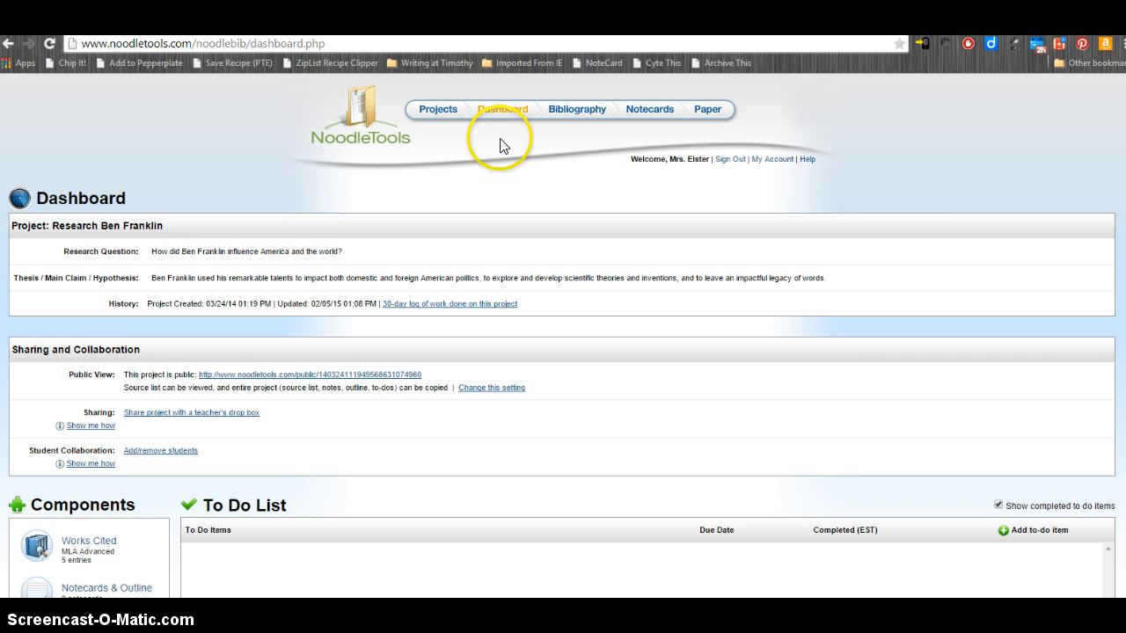
{"action": "scroll", "coordinate": [501, 141], "scroll_direction": "down", "scroll_amount": 1}
{"action": "scroll", "coordinate": [501, 145], "scroll_direction": "down", "scroll_amount": 3}
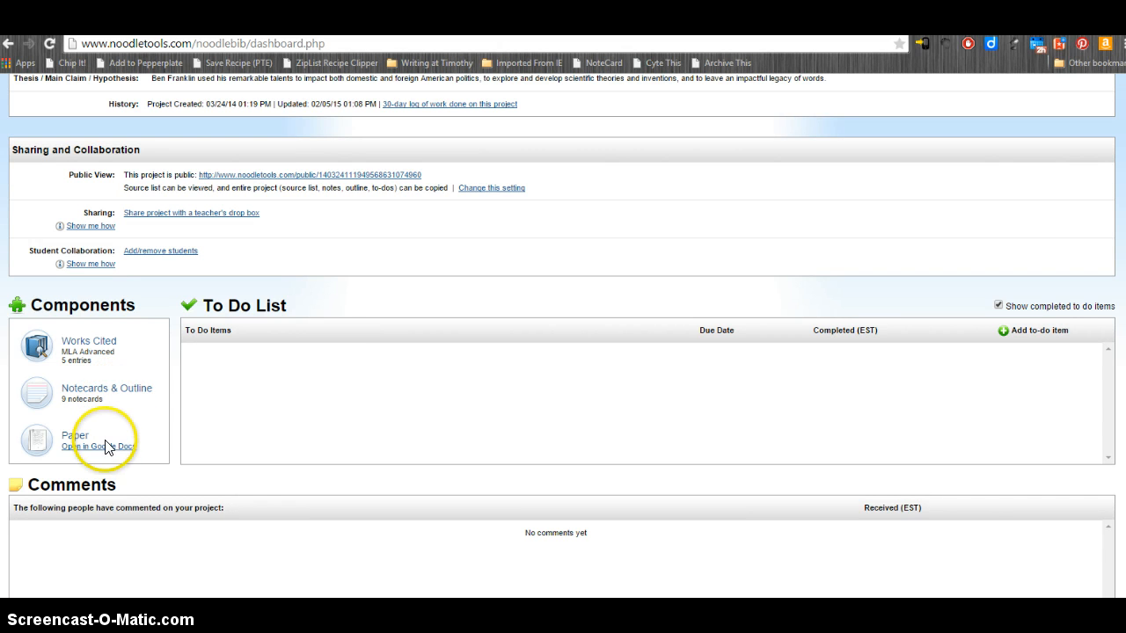
- Open the project's Works Cited and start a new citation of type Web Site, continuing to the citation form
{"action": "left_click", "coordinate": [100, 344]}
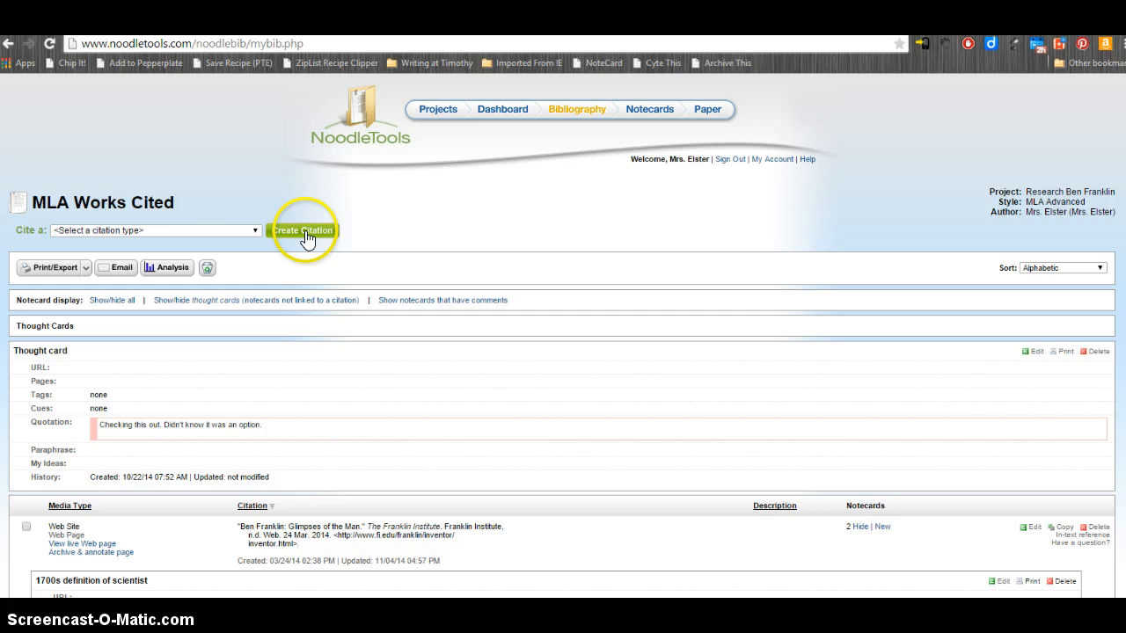
{"action": "left_click", "coordinate": [254, 232]}
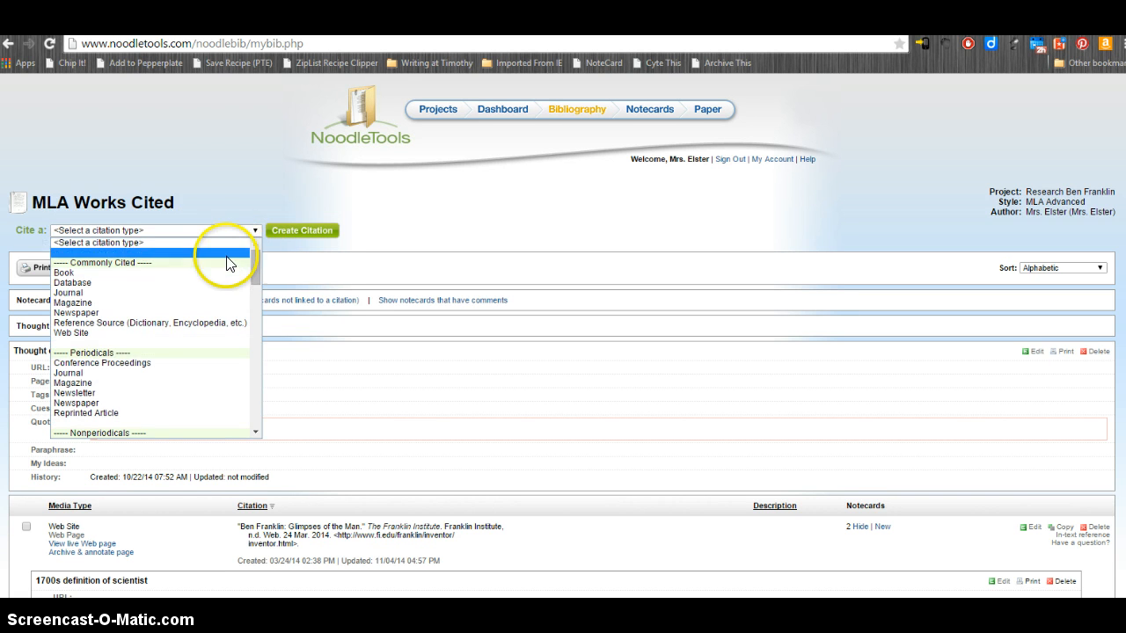
{"action": "left_click", "coordinate": [201, 334]}
{"action": "left_click", "coordinate": [299, 234]}
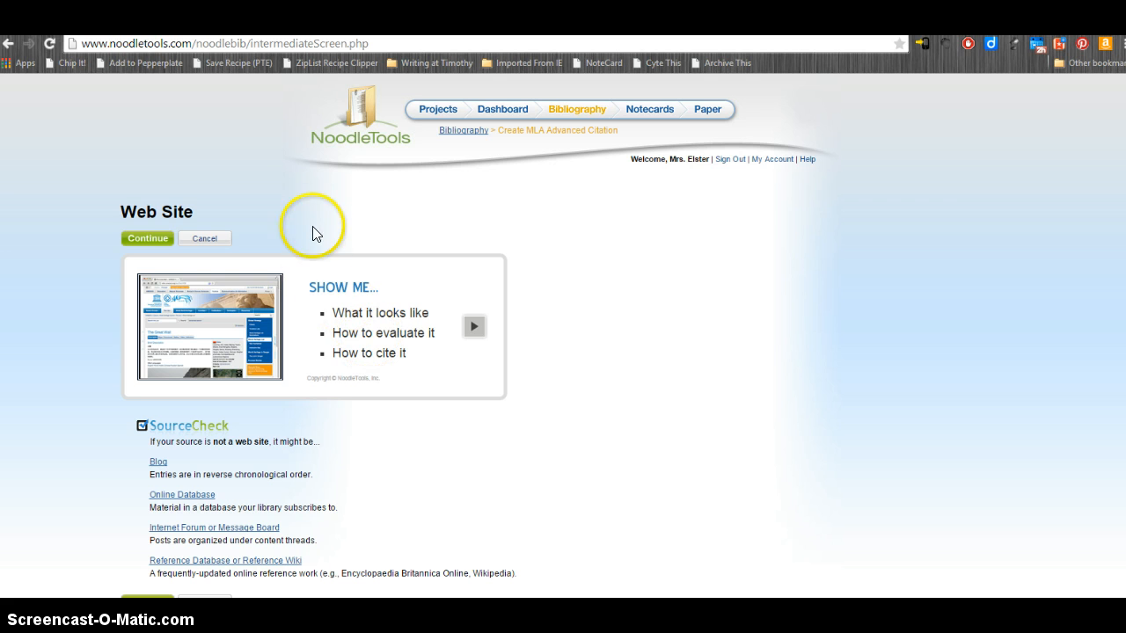
{"action": "left_click", "coordinate": [144, 239]}
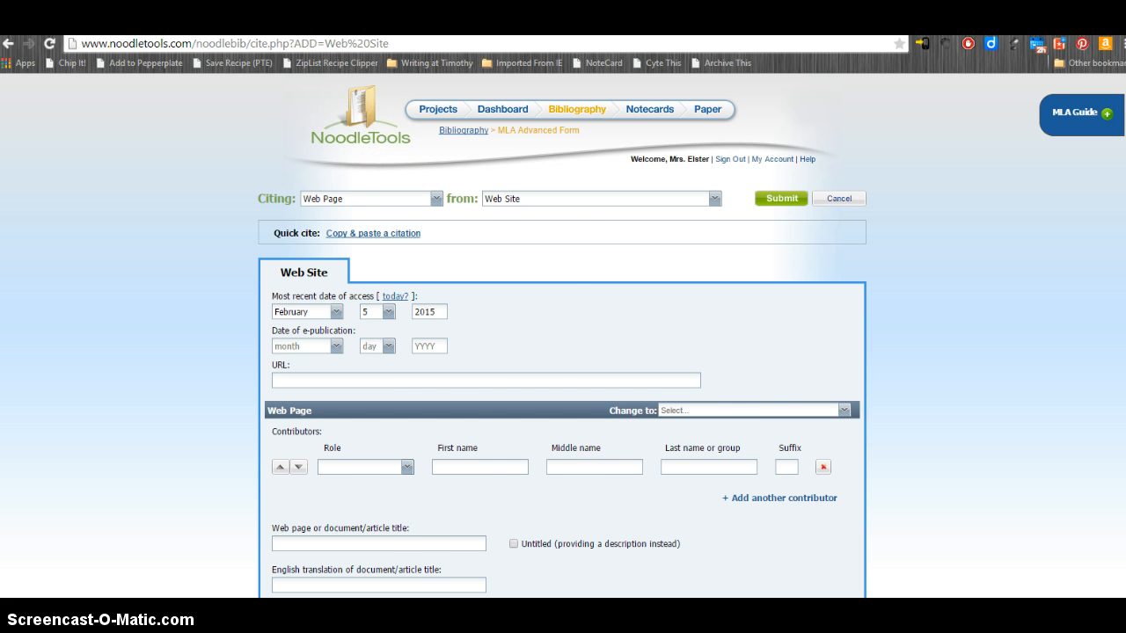
- Switch to the American Philosophical Society page on the Benjamin Franklin Medal and read through its content
{"action": "key", "text": "ctrl+Tab"}
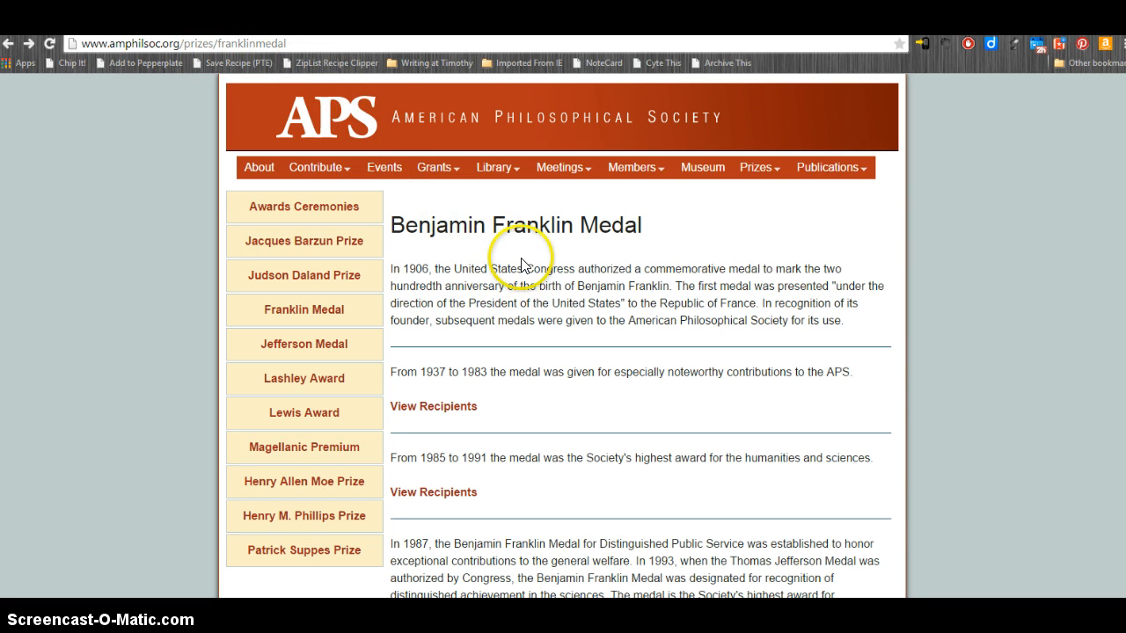
{"action": "left_click", "coordinate": [577, 289]}
{"action": "scroll", "coordinate": [696, 315], "scroll_direction": "down", "scroll_amount": 1}
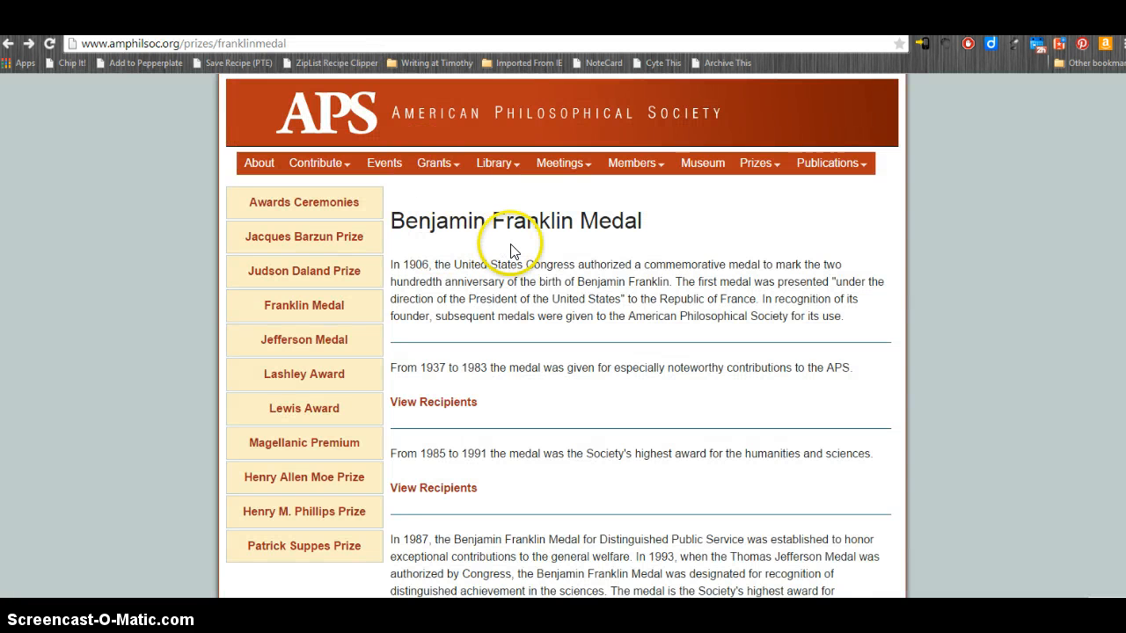
{"action": "scroll", "coordinate": [514, 251], "scroll_direction": "down", "scroll_amount": 1}
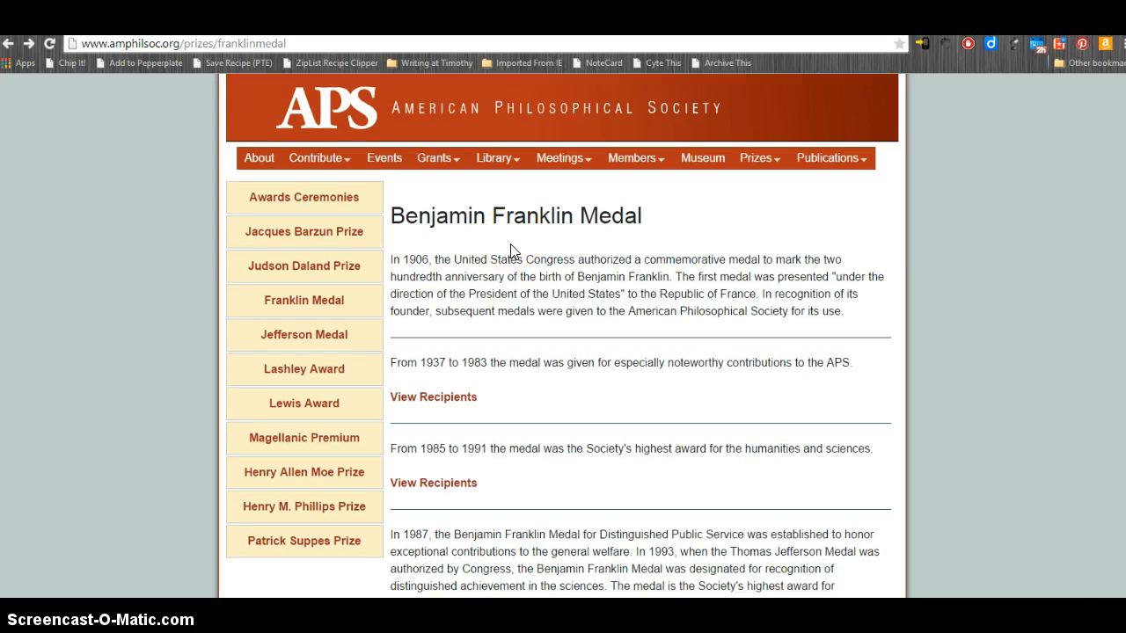
{"action": "scroll", "coordinate": [514, 252], "scroll_direction": "down", "scroll_amount": 1}
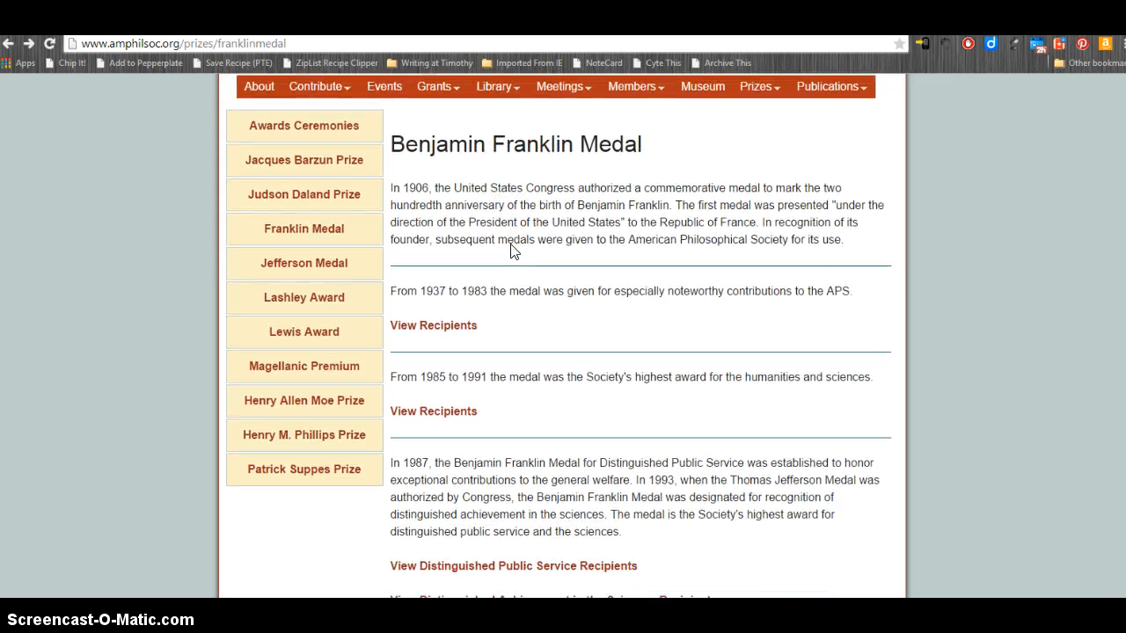
{"action": "scroll", "coordinate": [514, 252], "scroll_direction": "down", "scroll_amount": 1}
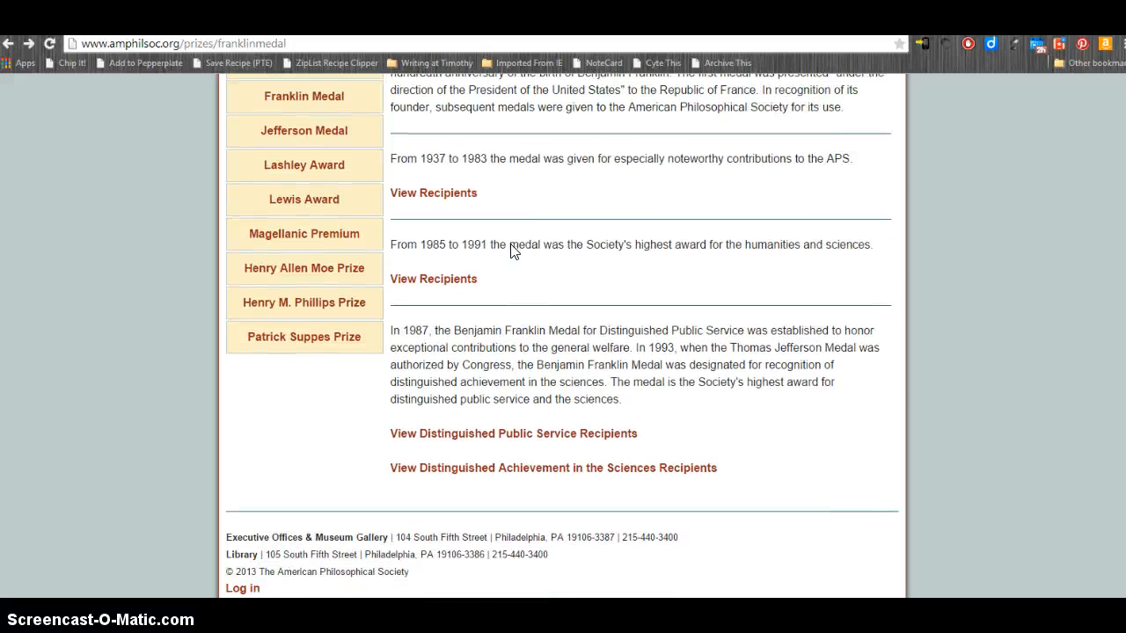
{"action": "scroll", "coordinate": [514, 251], "scroll_direction": "up", "scroll_amount": 2}
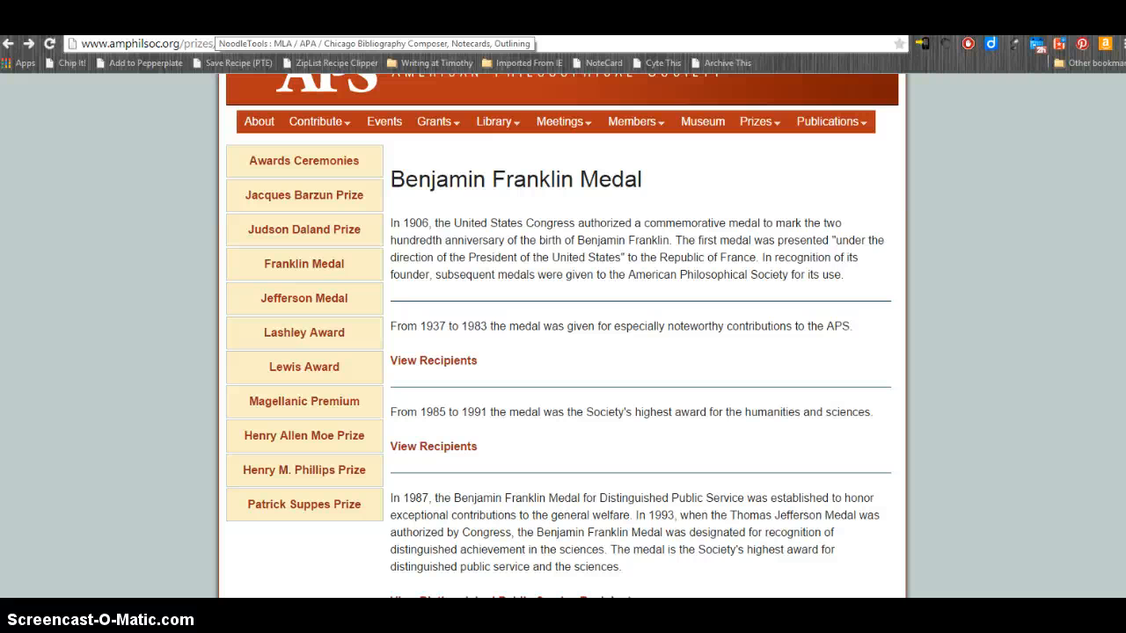
{"action": "left_click", "coordinate": [215, 22]}
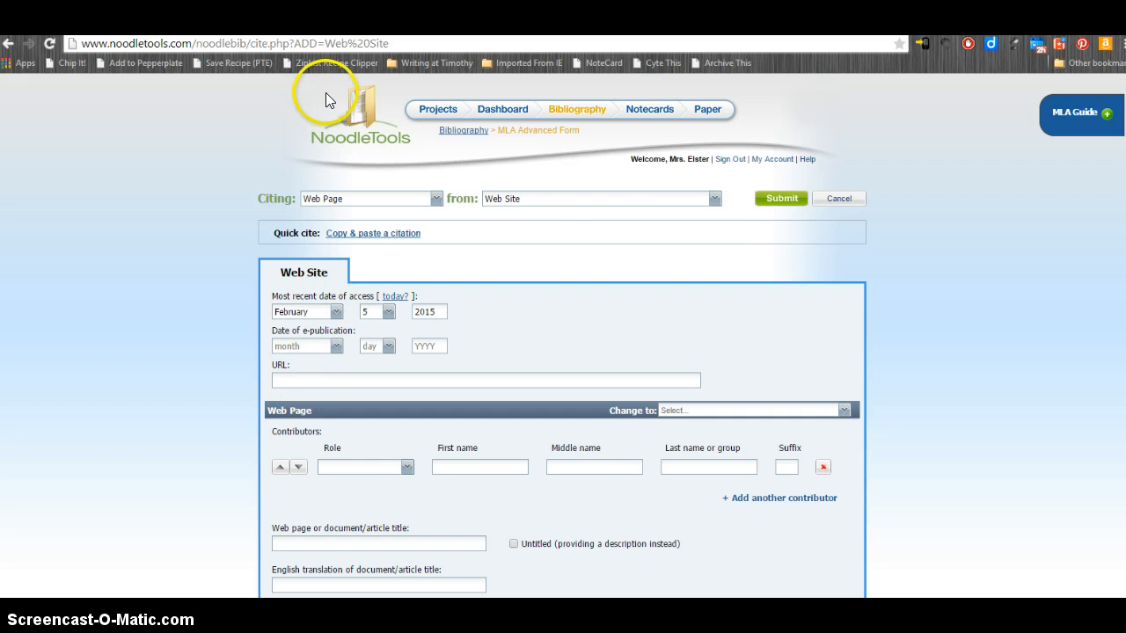
{"action": "left_click", "coordinate": [326, 23]}
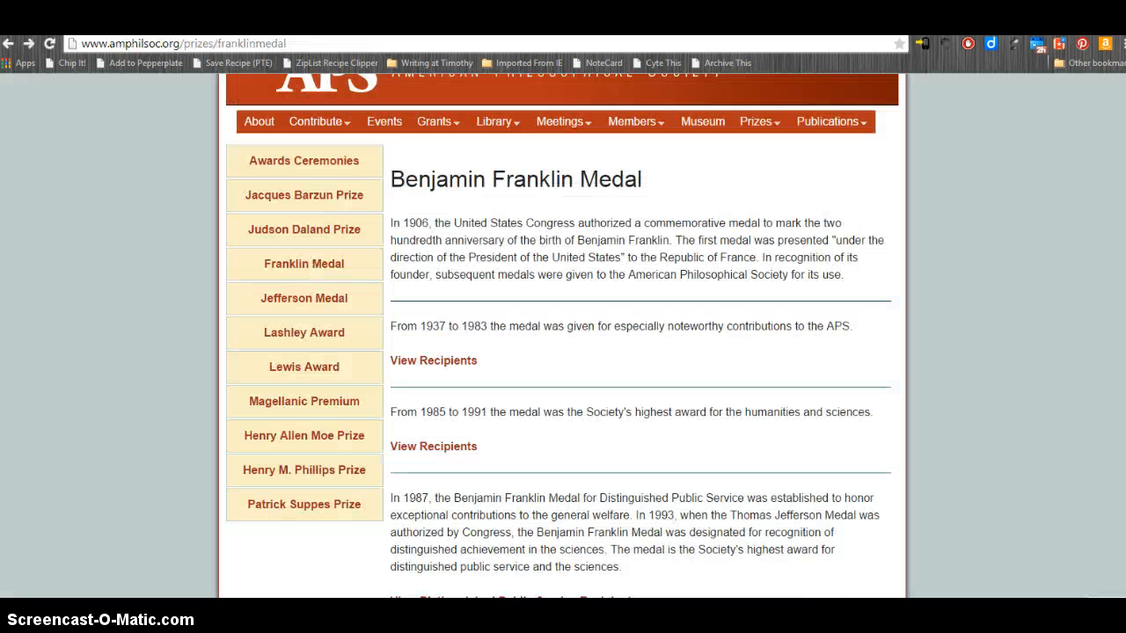
{"action": "left_click", "coordinate": [295, 44]}
{"action": "right_click", "coordinate": [296, 44]}
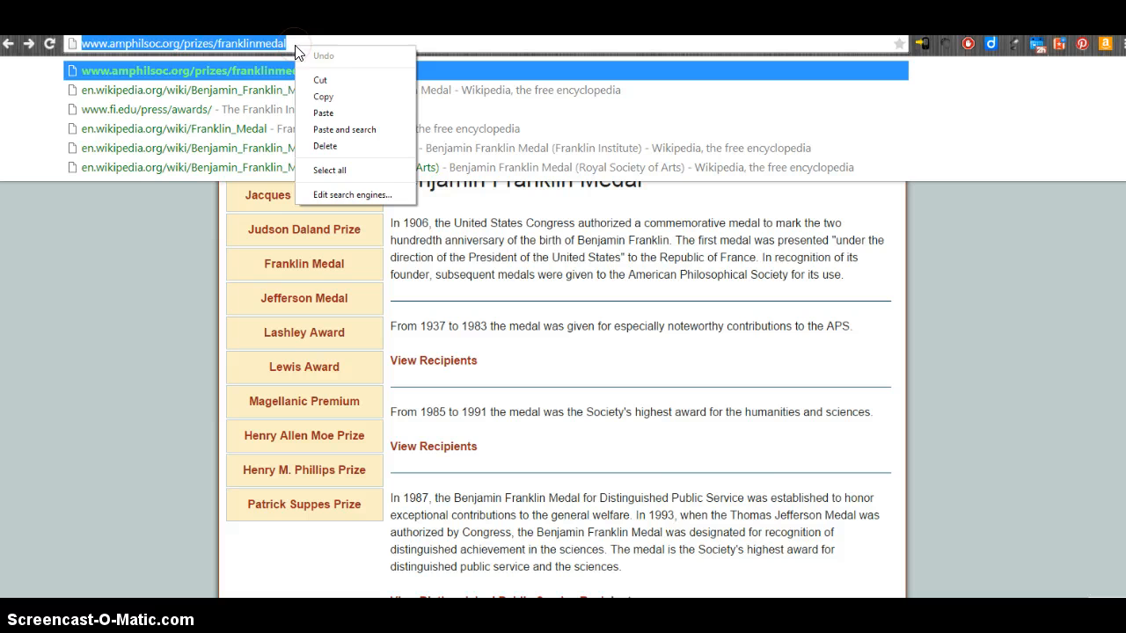
{"action": "left_click", "coordinate": [319, 93]}
{"action": "key", "text": "Escape"}
{"action": "left_click", "coordinate": [219, 23]}
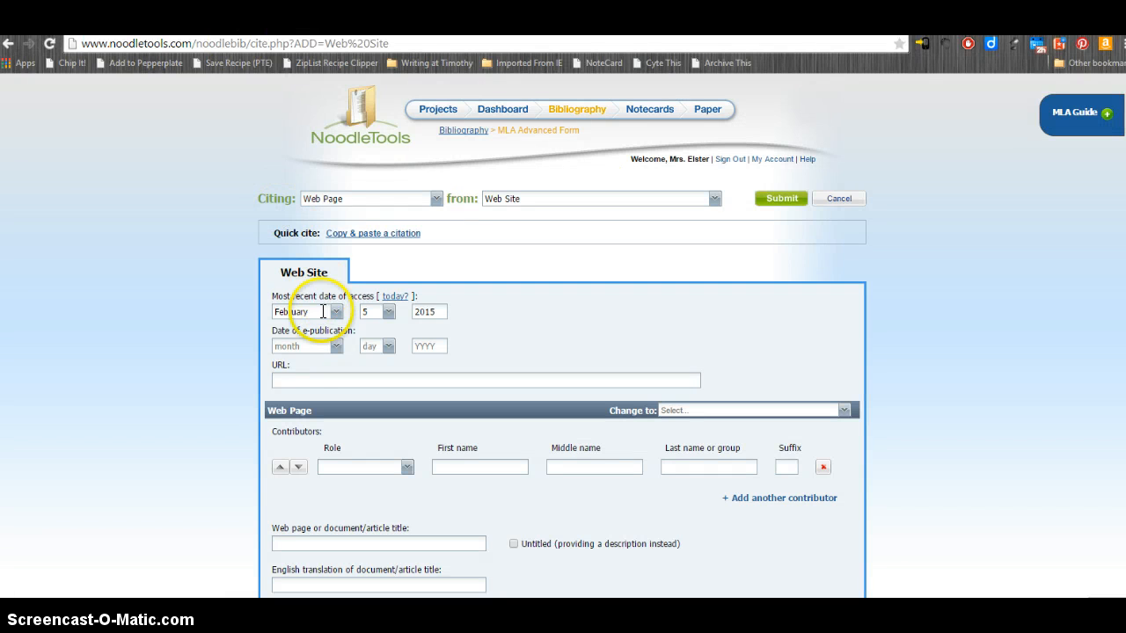
{"action": "left_click", "coordinate": [296, 382]}
{"action": "right_click", "coordinate": [296, 380]}
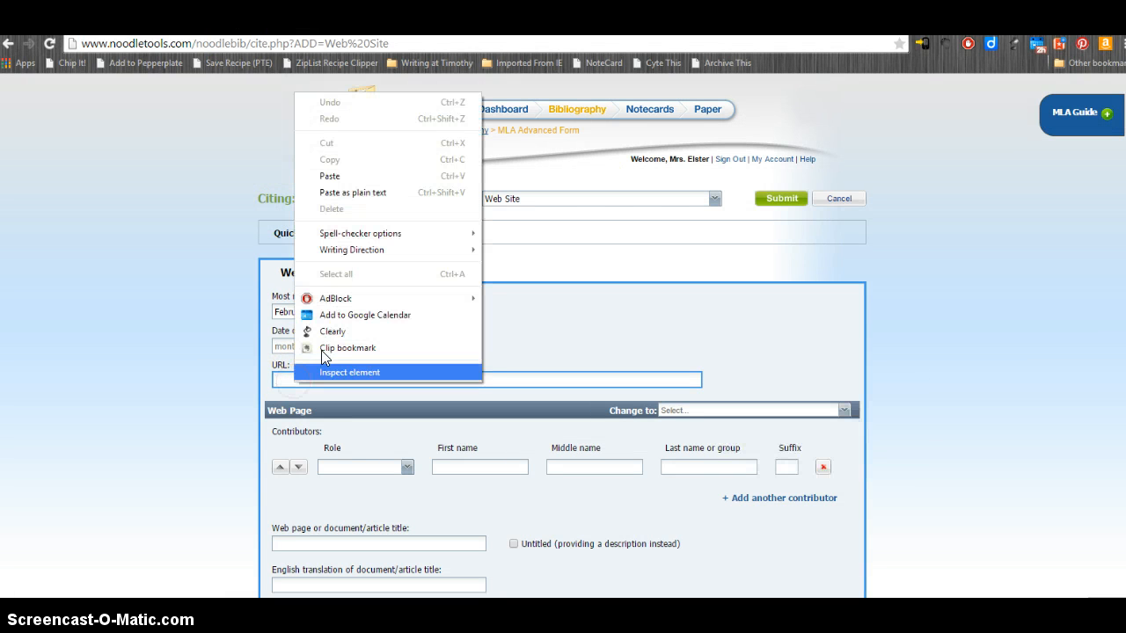
{"action": "left_click", "coordinate": [325, 185]}
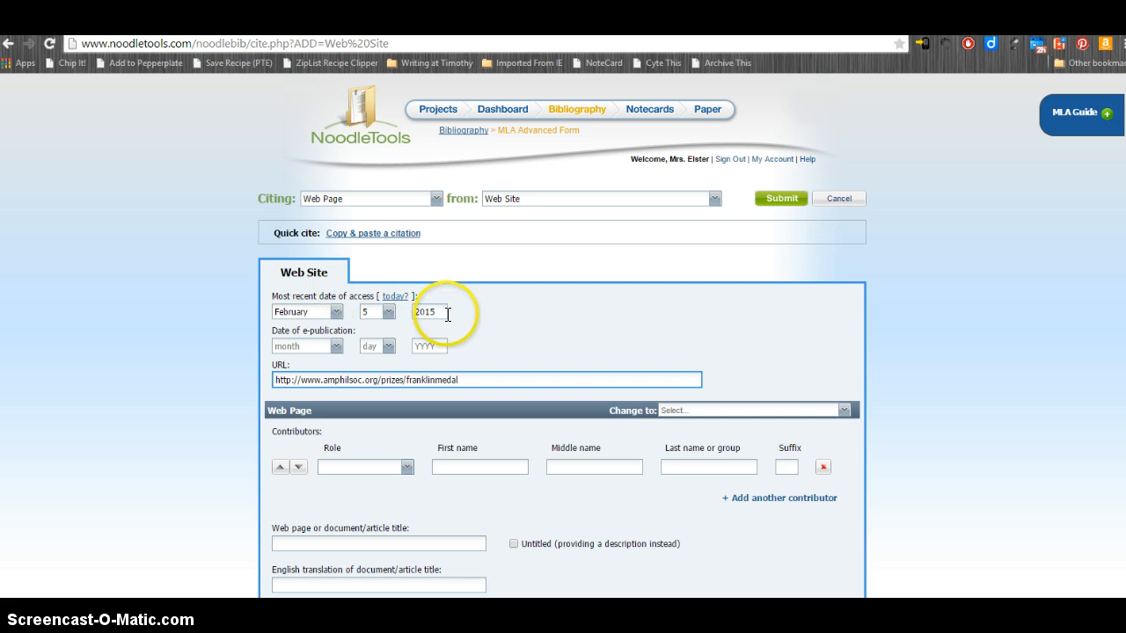
- Check the Benjamin Franklin Medal page for a contributor to cite, and return to the citation form
{"action": "scroll", "coordinate": [493, 335], "scroll_direction": "down", "scroll_amount": 1}
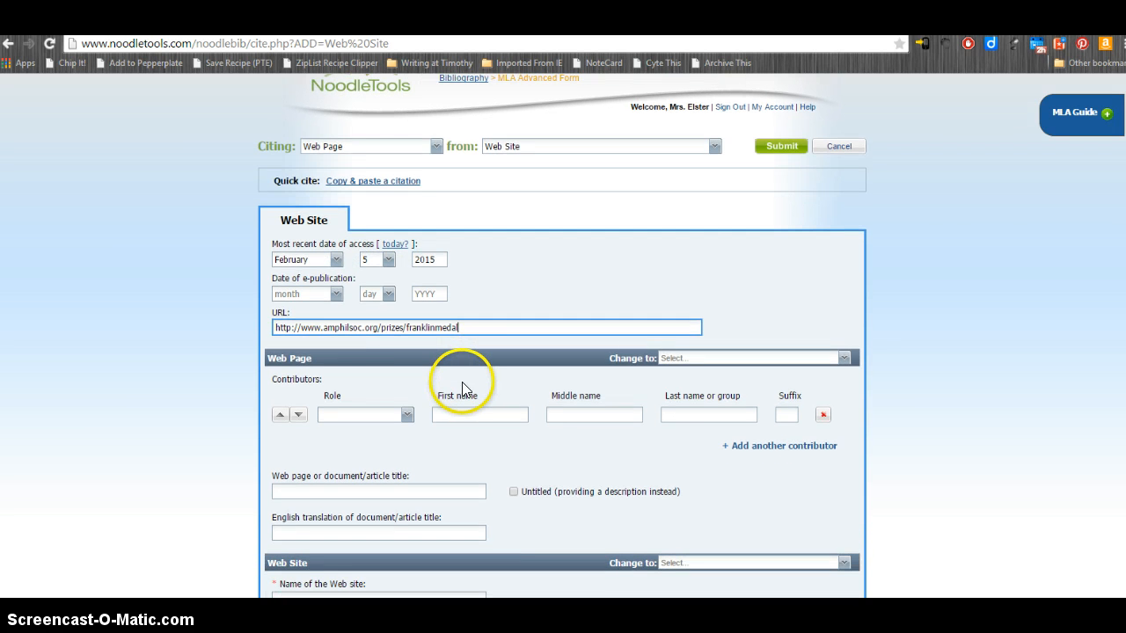
{"action": "left_click", "coordinate": [461, 388]}
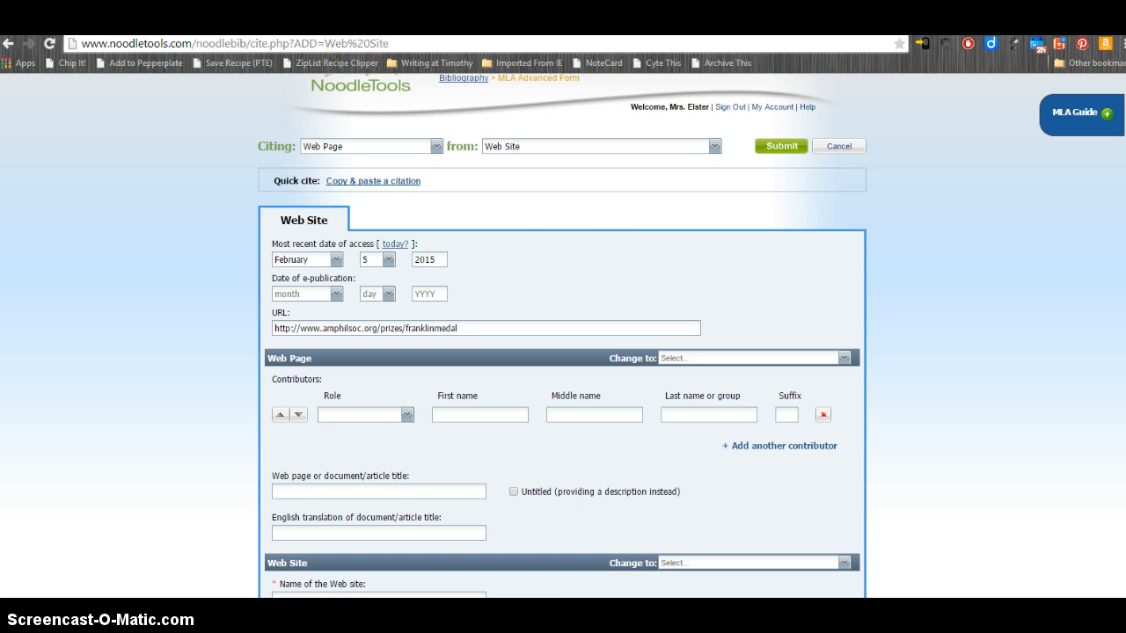
{"action": "left_click", "coordinate": [355, 26]}
{"action": "scroll", "coordinate": [342, 116], "scroll_direction": "up", "scroll_amount": 1}
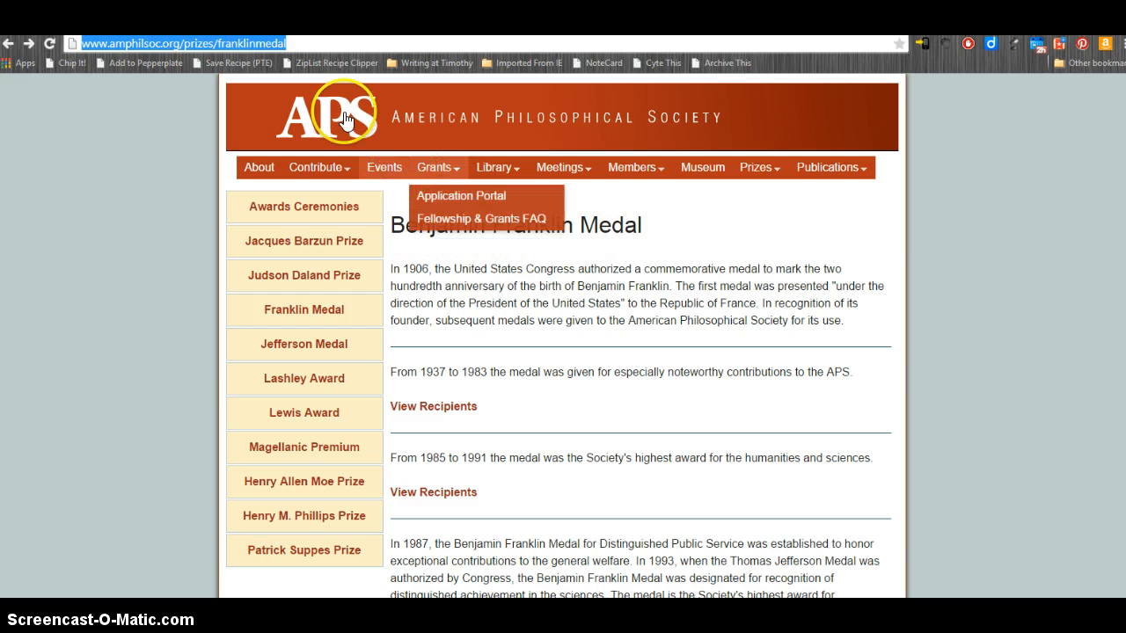
{"action": "left_click", "coordinate": [236, 27]}
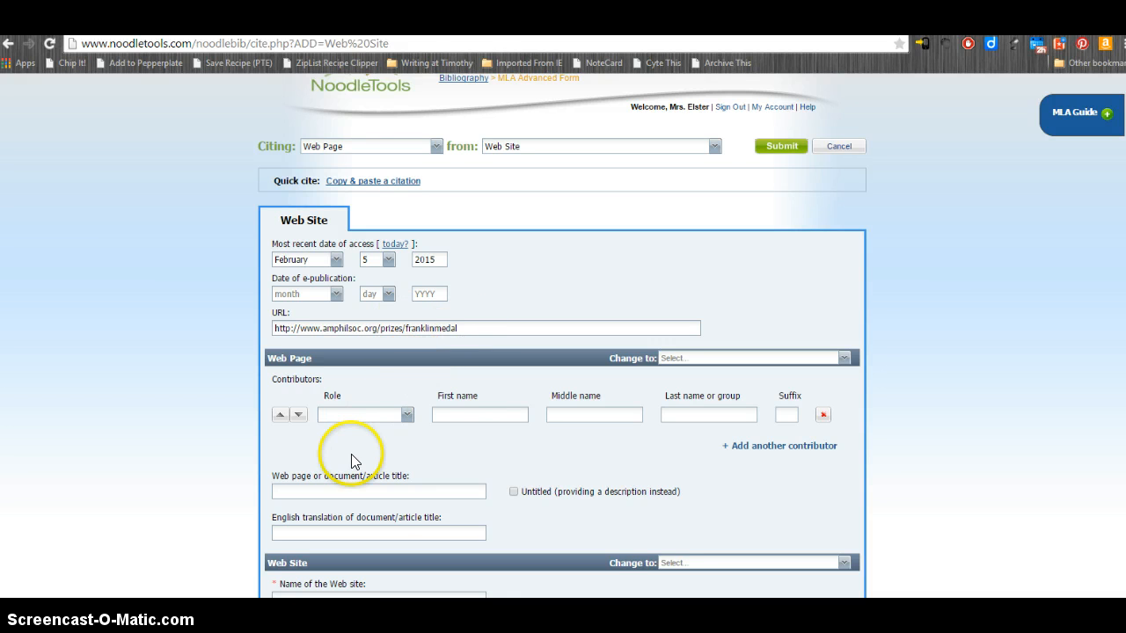
- Compare the web page title field with the source page's heading and address, and return to the citation form
{"action": "scroll", "coordinate": [350, 456], "scroll_direction": "down", "scroll_amount": 1}
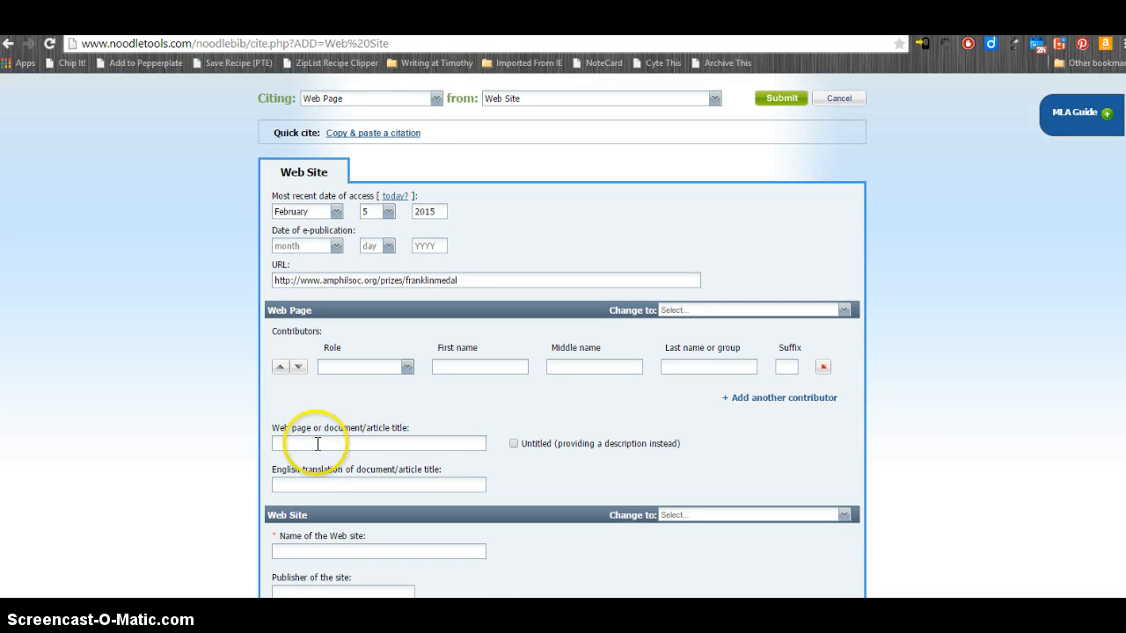
{"action": "left_click", "coordinate": [315, 443]}
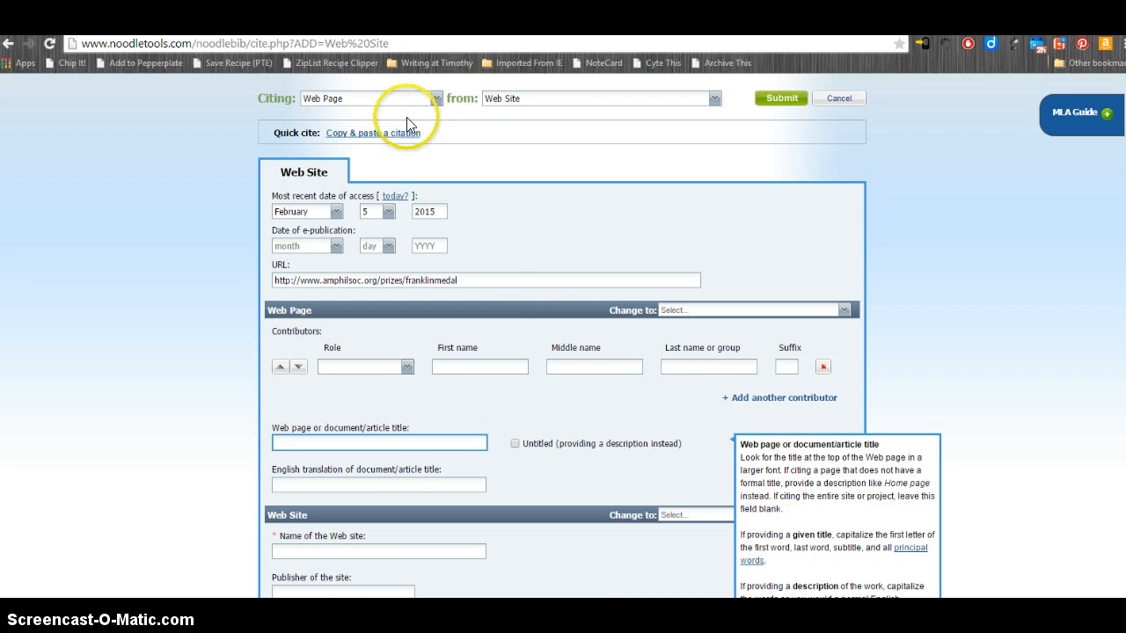
{"action": "left_click", "coordinate": [349, 25]}
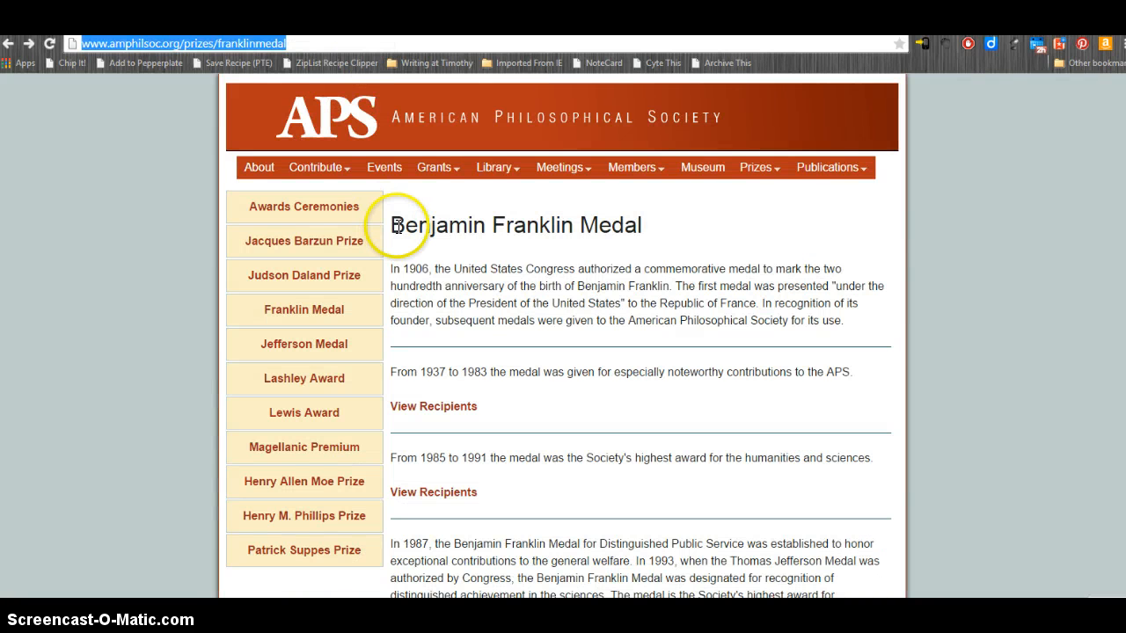
{"action": "left_click_drag", "start_coordinate": [390, 225], "coordinate": [648, 231]}
{"action": "left_click", "coordinate": [613, 228]}
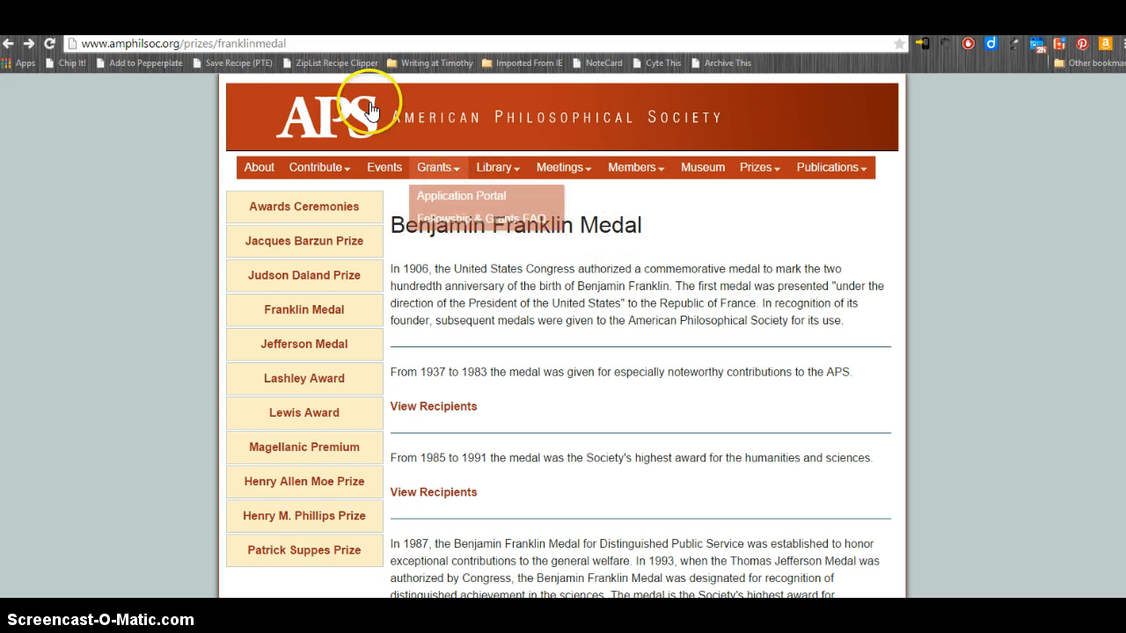
{"action": "left_click", "coordinate": [291, 43]}
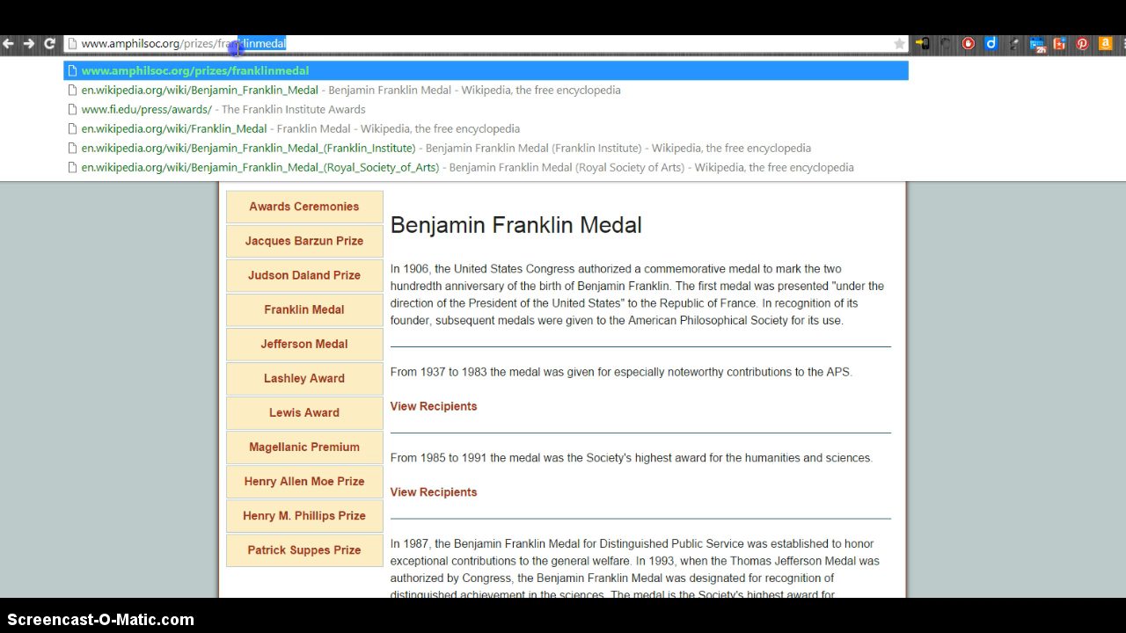
{"action": "left_click", "coordinate": [302, 48]}
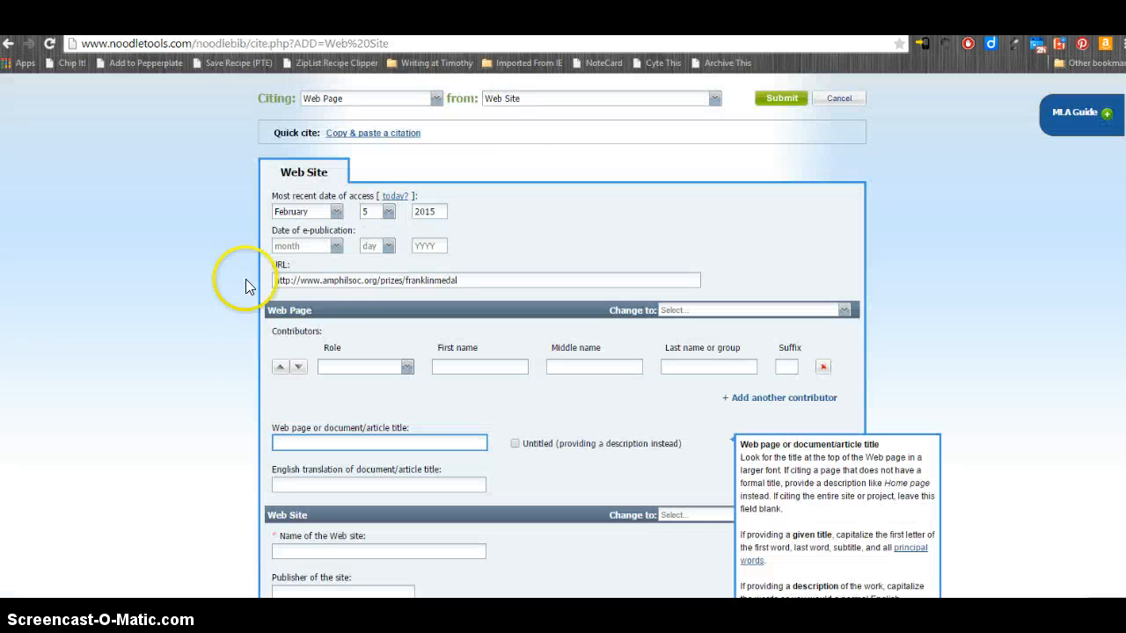
- Examine the "/prizes/franklinmedal" part of the address in the citation's URL field
{"action": "left_click", "coordinate": [473, 280]}
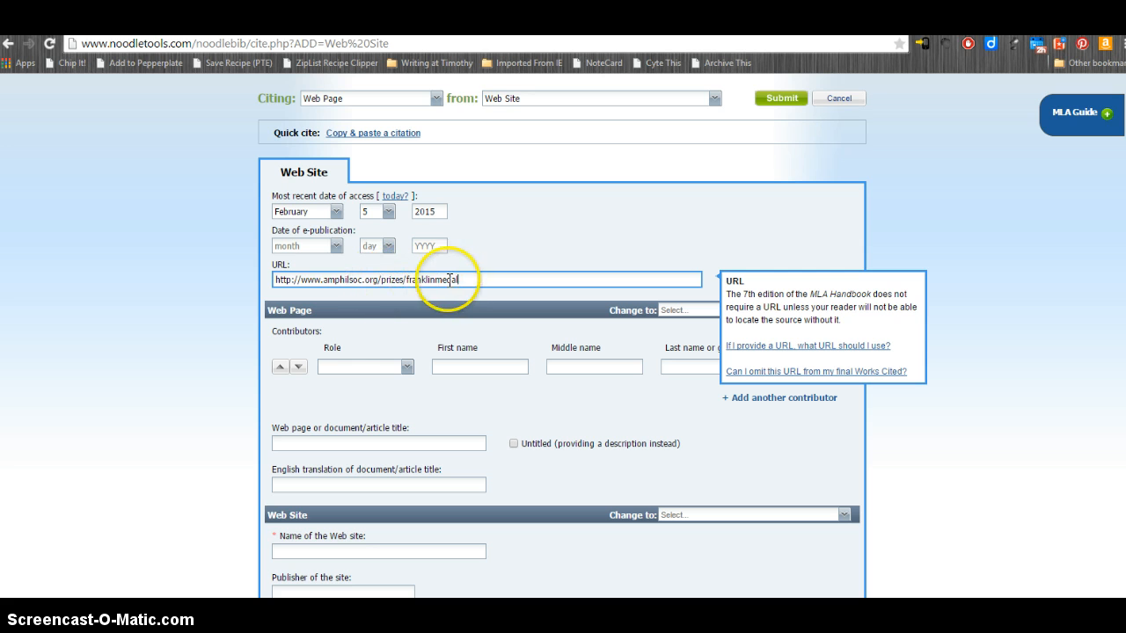
{"action": "left_click_drag", "start_coordinate": [376, 278], "coordinate": [393, 279]}
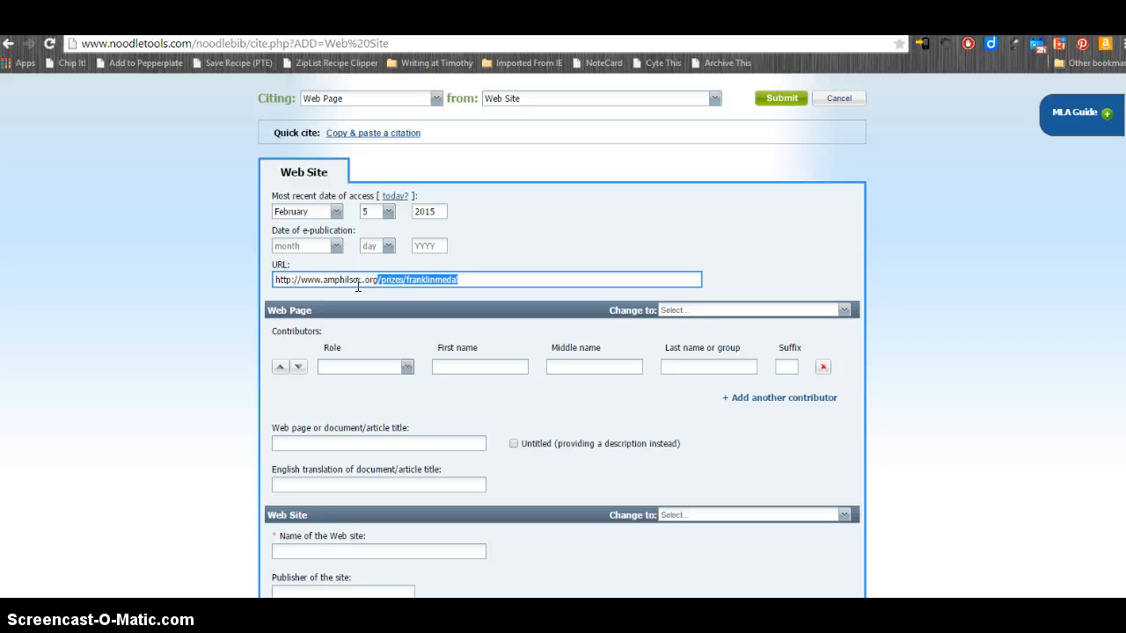
{"action": "left_click", "coordinate": [460, 279]}
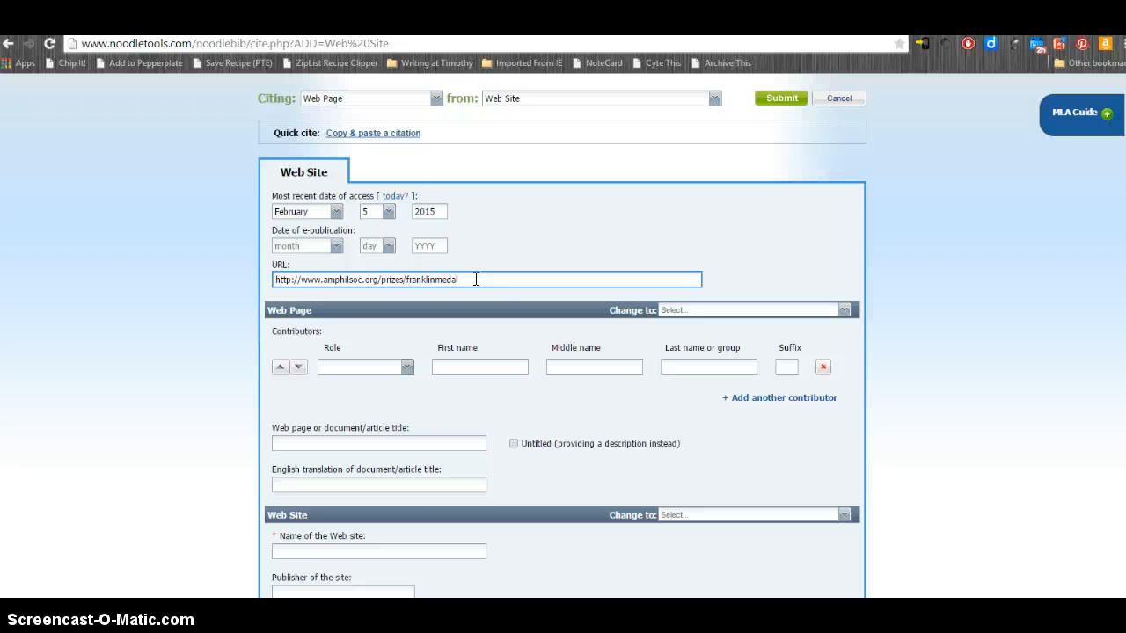
- Enter "Benjamin Franklin Medal" as the web page title and view the guidance for the English translation field
{"action": "left_click", "coordinate": [493, 277]}
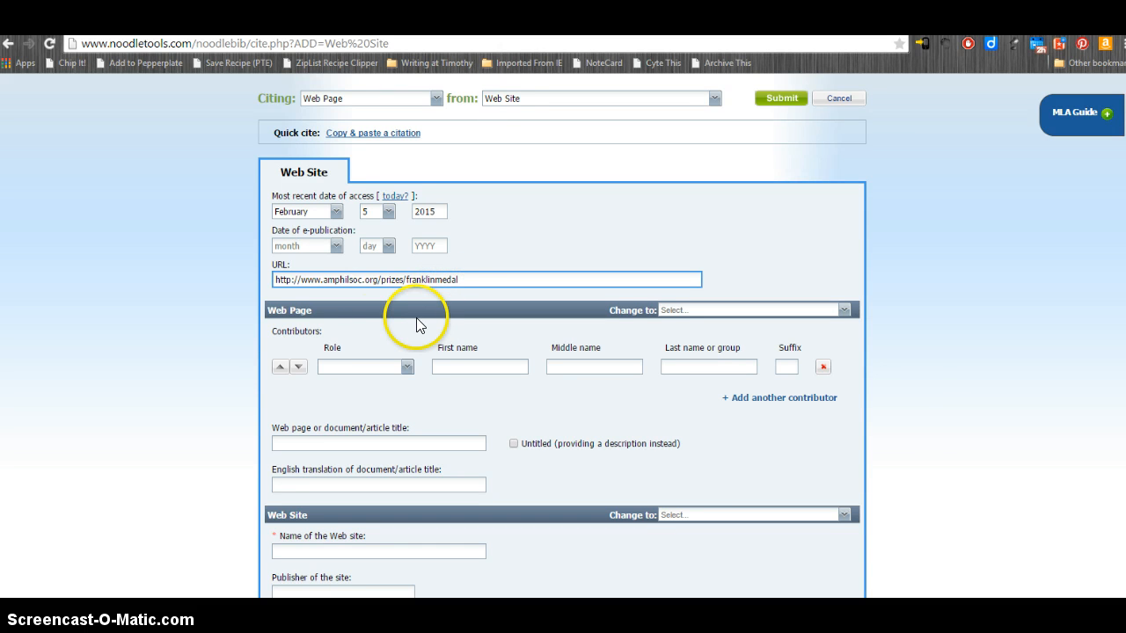
{"action": "left_click", "coordinate": [327, 443]}
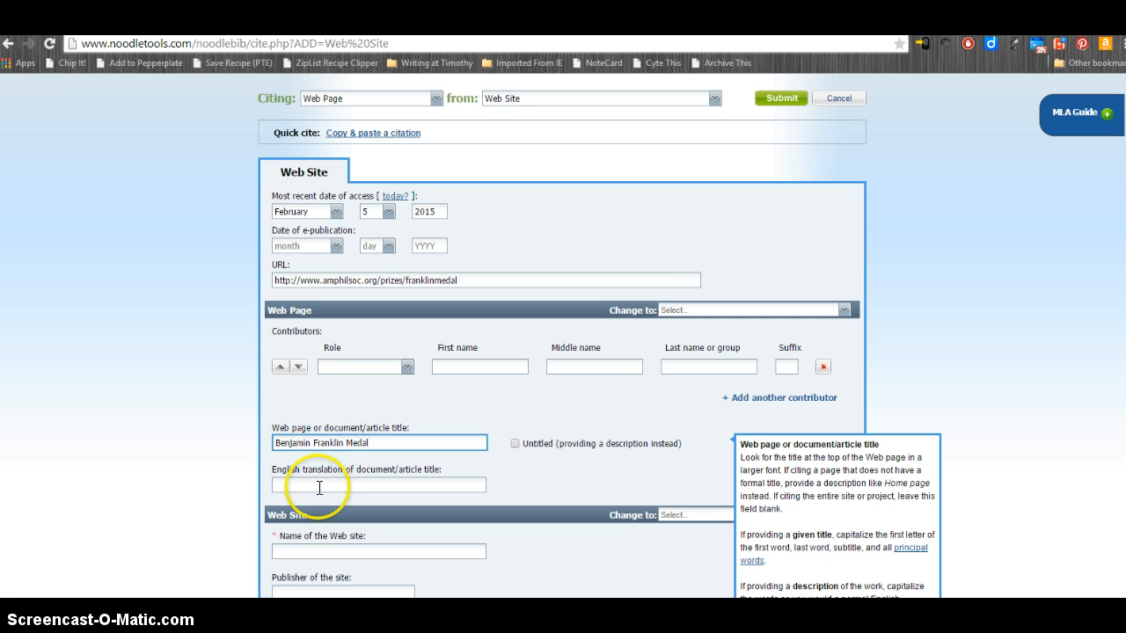
{"action": "left_click", "coordinate": [318, 485]}
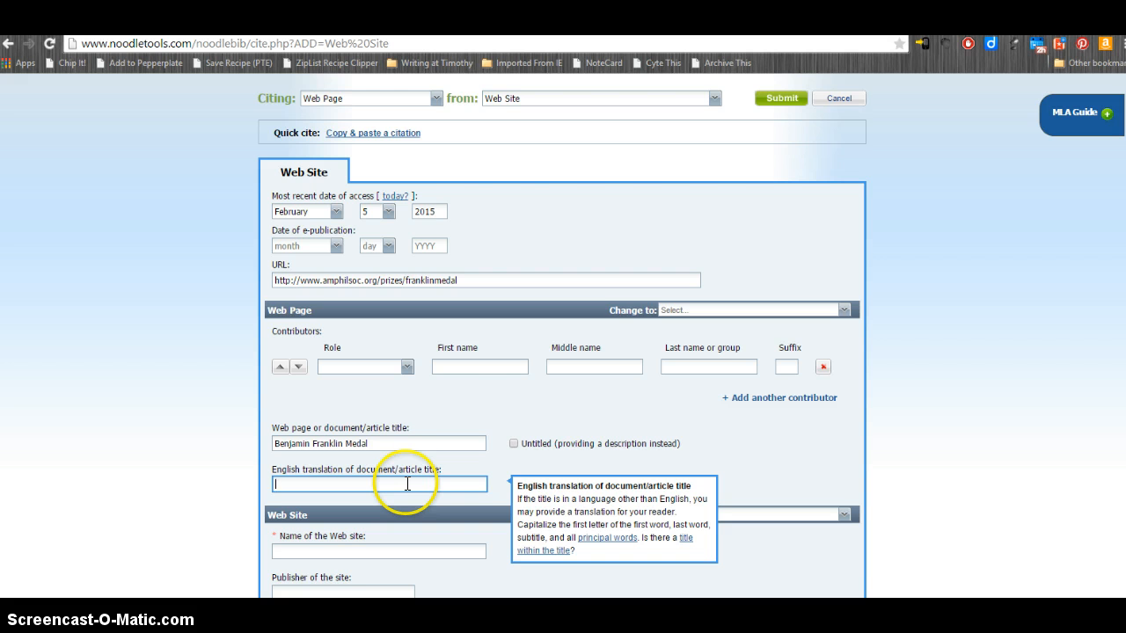
- Examine the guidance for the Name of the Web site field, highlighting the sentence on what to provide
{"action": "scroll", "coordinate": [412, 482], "scroll_direction": "down", "scroll_amount": 2}
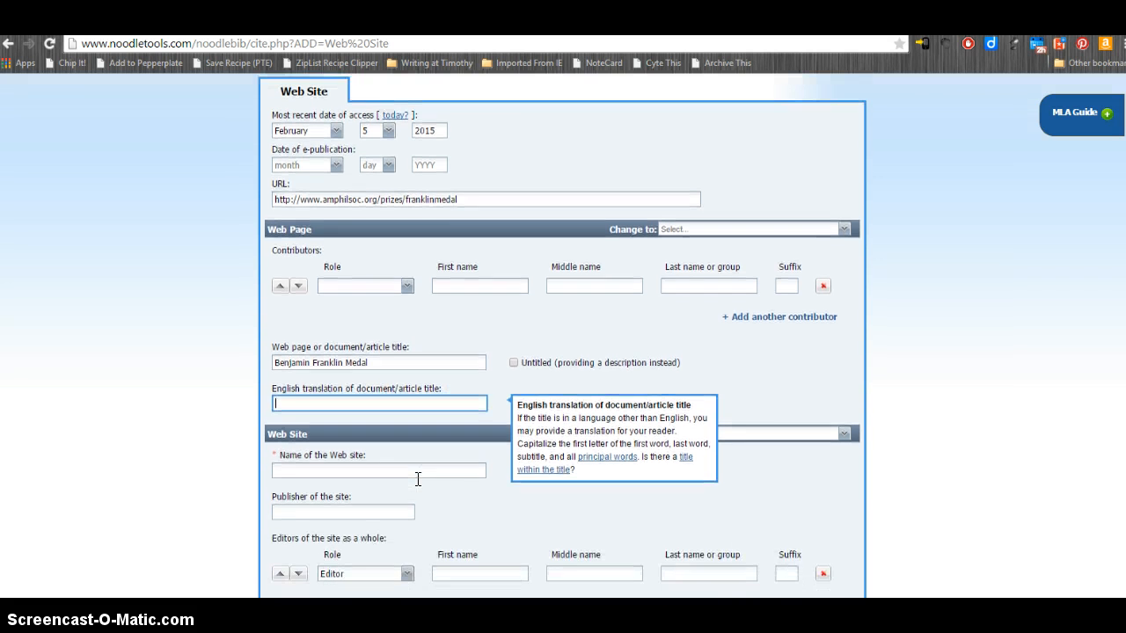
{"action": "scroll", "coordinate": [418, 480], "scroll_direction": "down", "scroll_amount": 1}
{"action": "scroll", "coordinate": [418, 479], "scroll_direction": "down", "scroll_amount": 1}
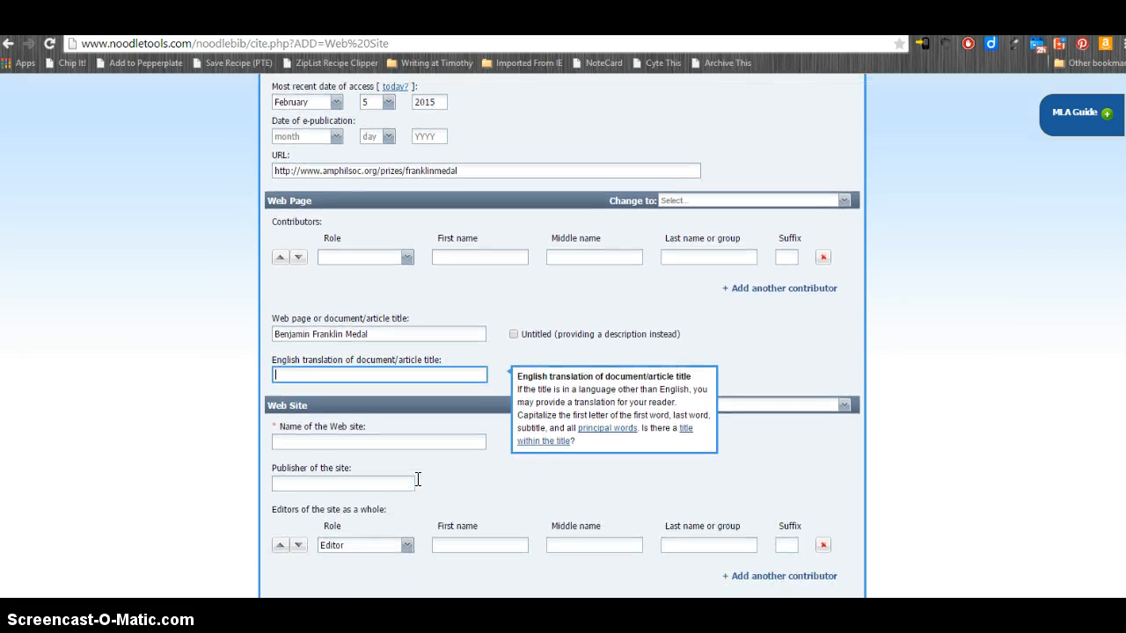
{"action": "scroll", "coordinate": [418, 479], "scroll_direction": "down", "scroll_amount": 2}
{"action": "left_click", "coordinate": [376, 420]}
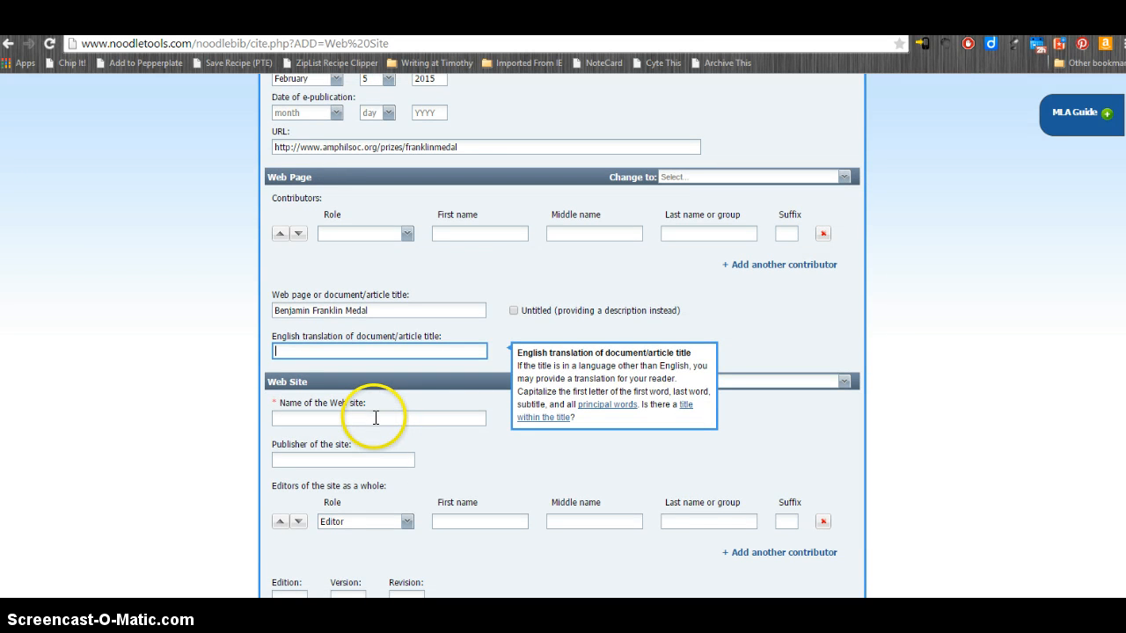
{"action": "left_click", "coordinate": [374, 419]}
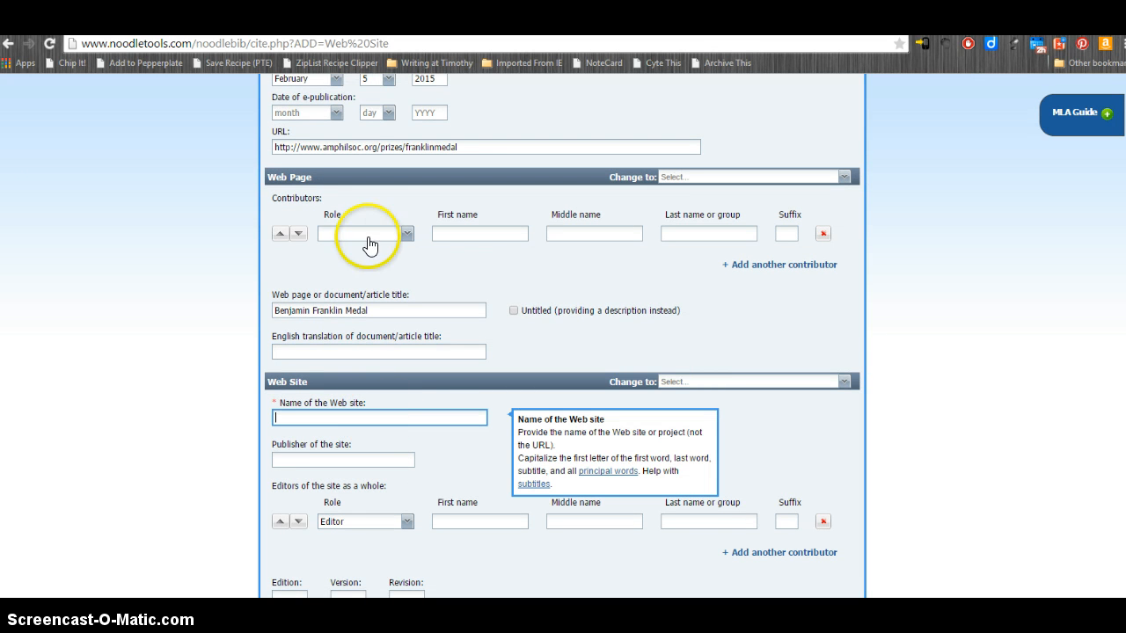
{"action": "left_click", "coordinate": [350, 24]}
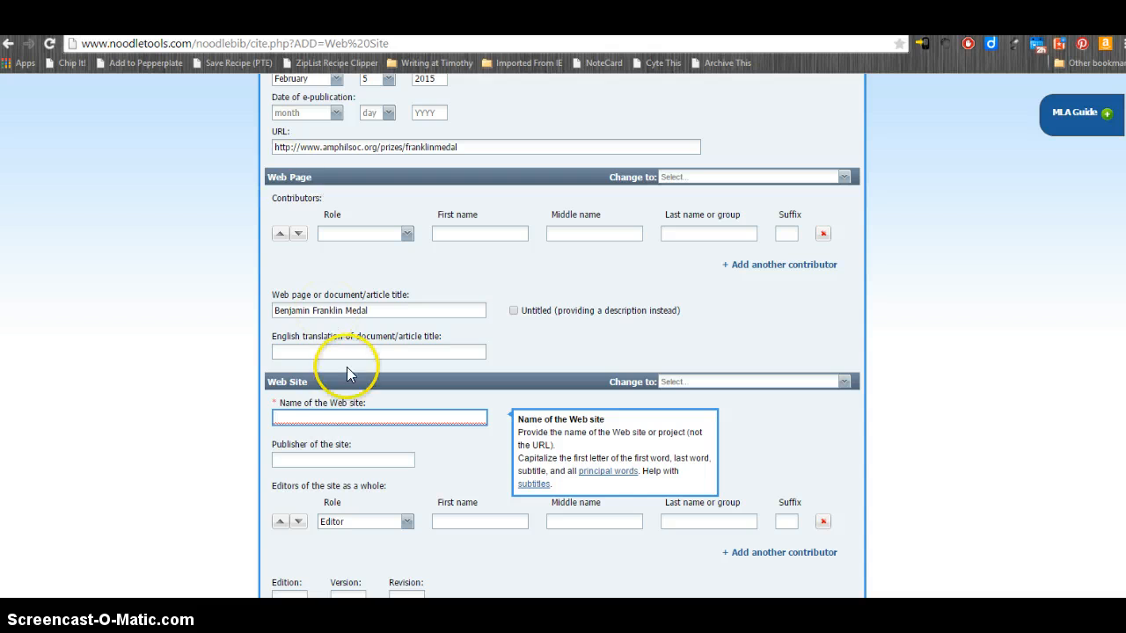
{"action": "left_click", "coordinate": [520, 431]}
{"action": "left_click_drag", "start_coordinate": [634, 439], "coordinate": [644, 442]}
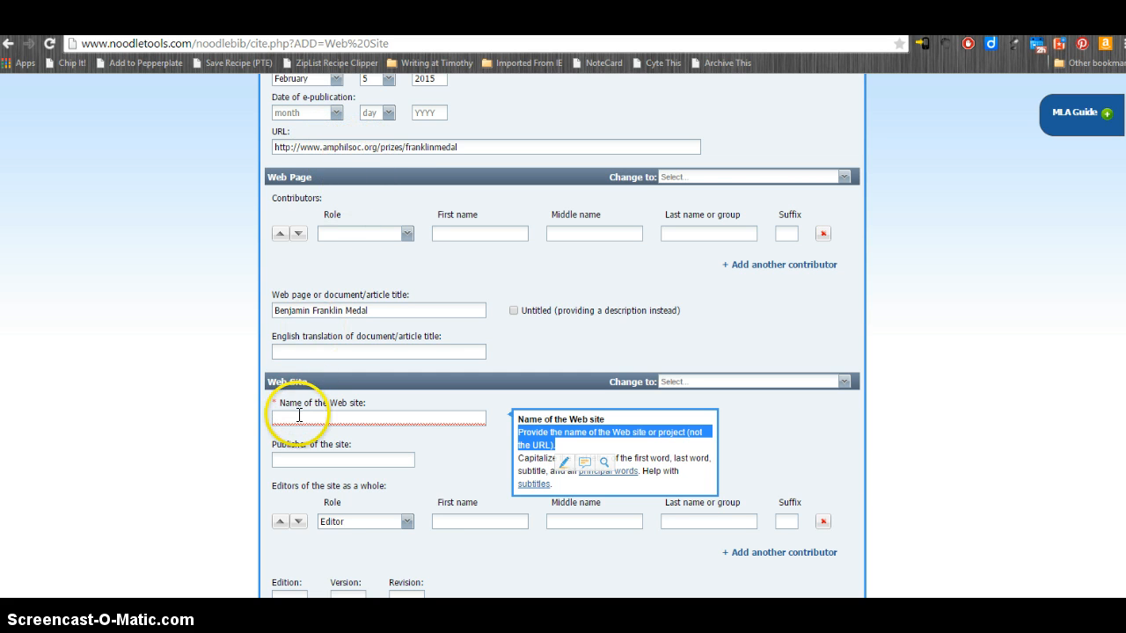
- Check the source page's banner and enter "American Philosophical Society" as the name of the web site
{"action": "left_click", "coordinate": [297, 415]}
{"action": "left_click", "coordinate": [405, 27]}
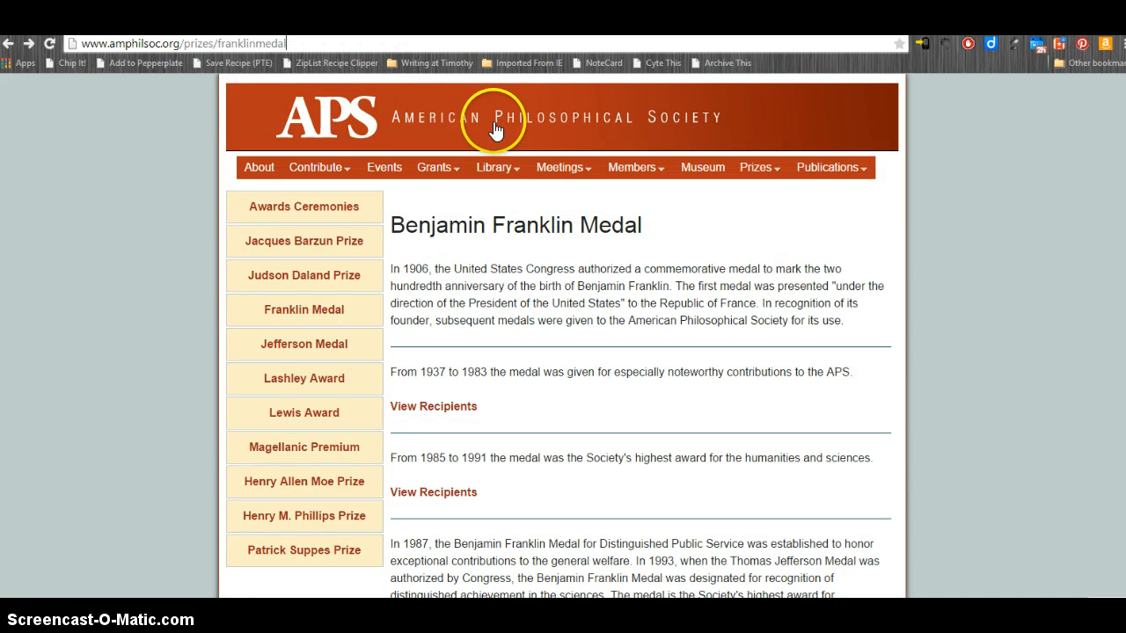
{"action": "left_click", "coordinate": [307, 24]}
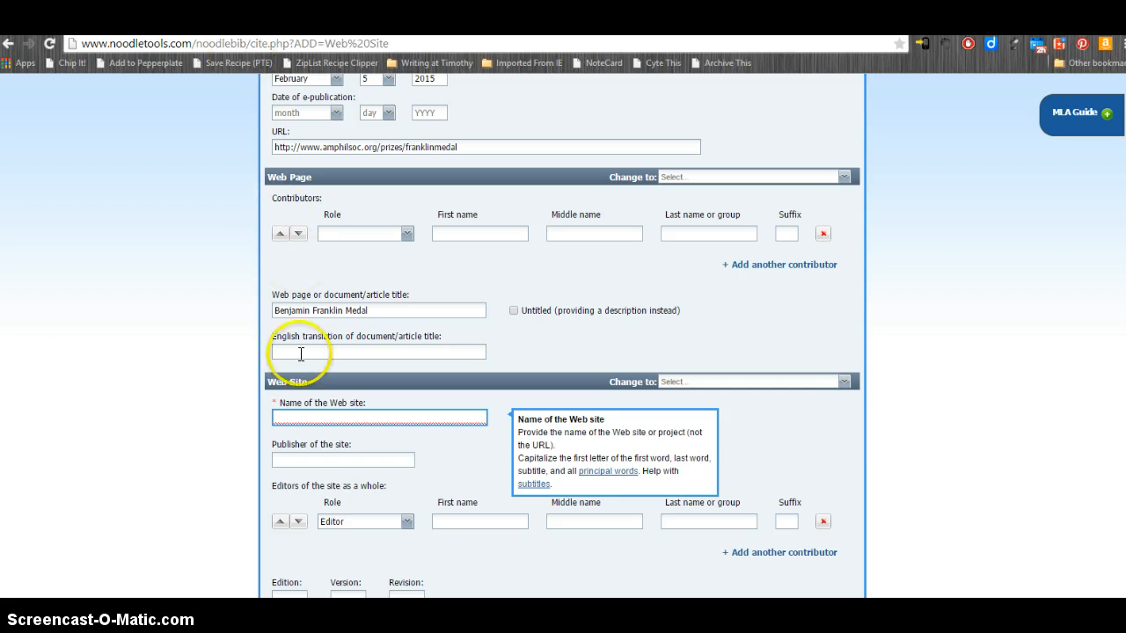
{"action": "left_click", "coordinate": [303, 418]}
{"action": "type", "text": "American Philosophical Society"}
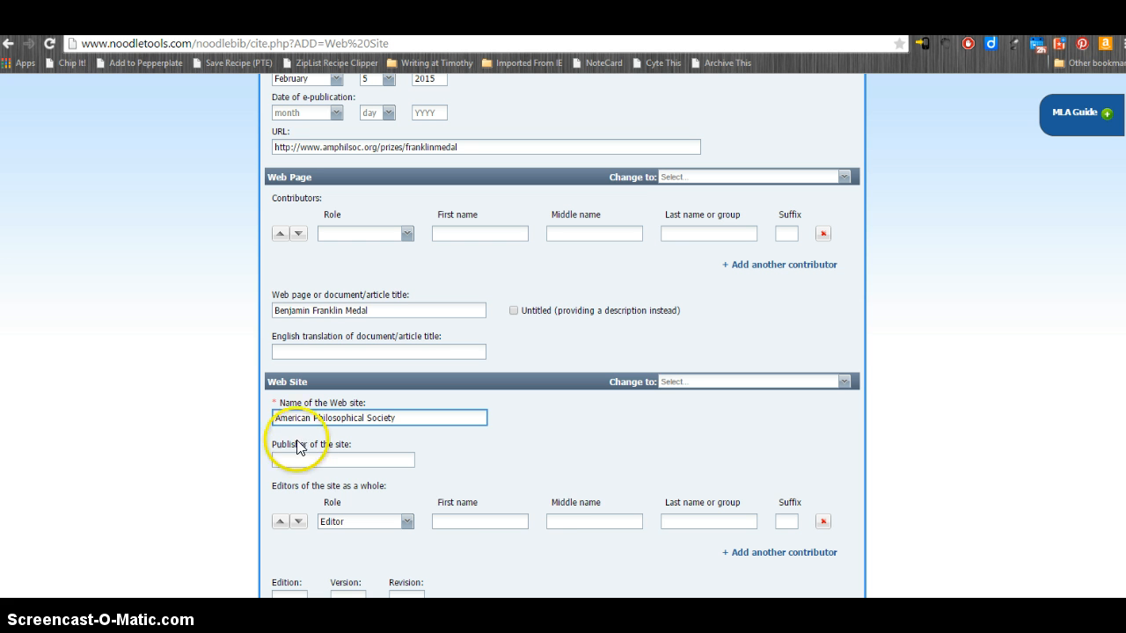
- Read the publisher field's guidance and examine the copyright statement at the foot of the Benjamin Franklin Medal page
{"action": "left_click", "coordinate": [295, 457]}
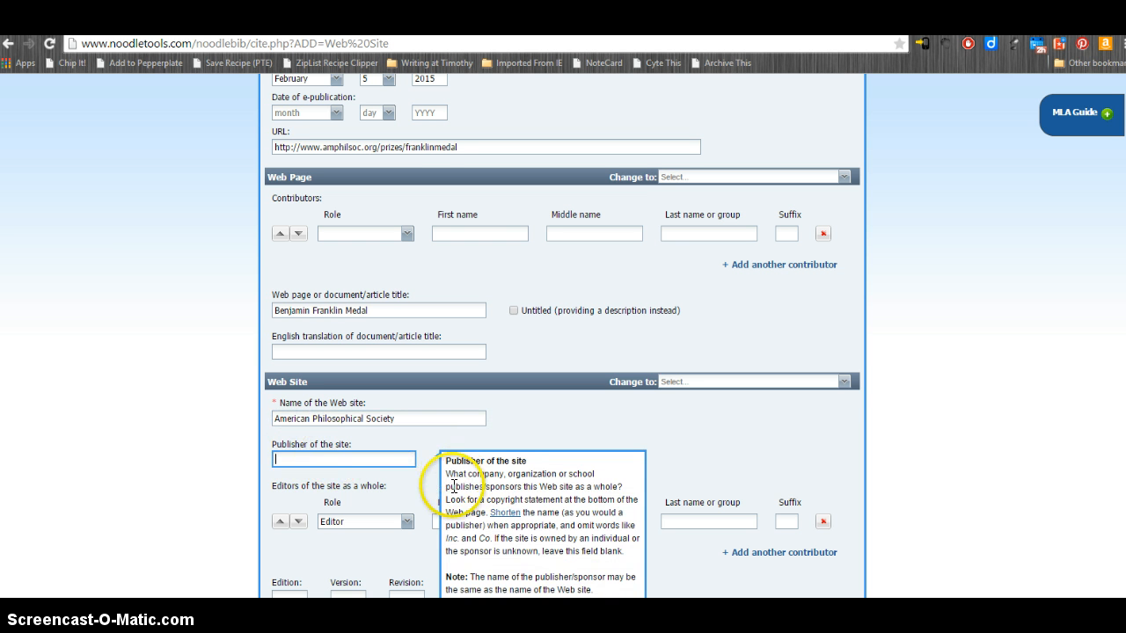
{"action": "scroll", "coordinate": [464, 482], "scroll_direction": "down", "scroll_amount": 1}
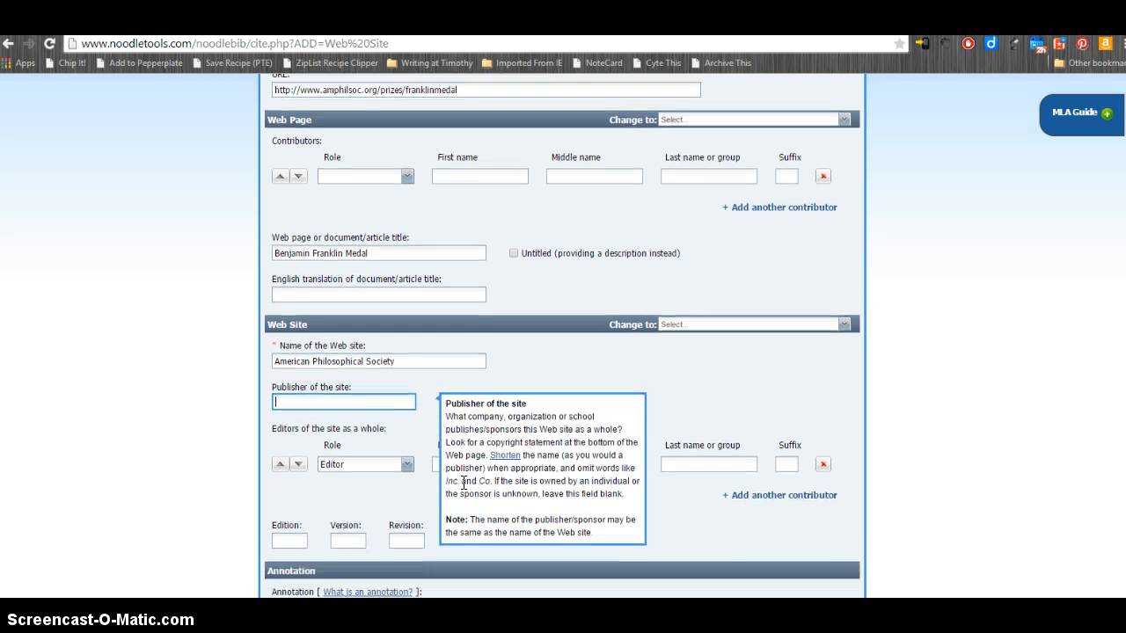
{"action": "key", "text": "ctrl+Tab"}
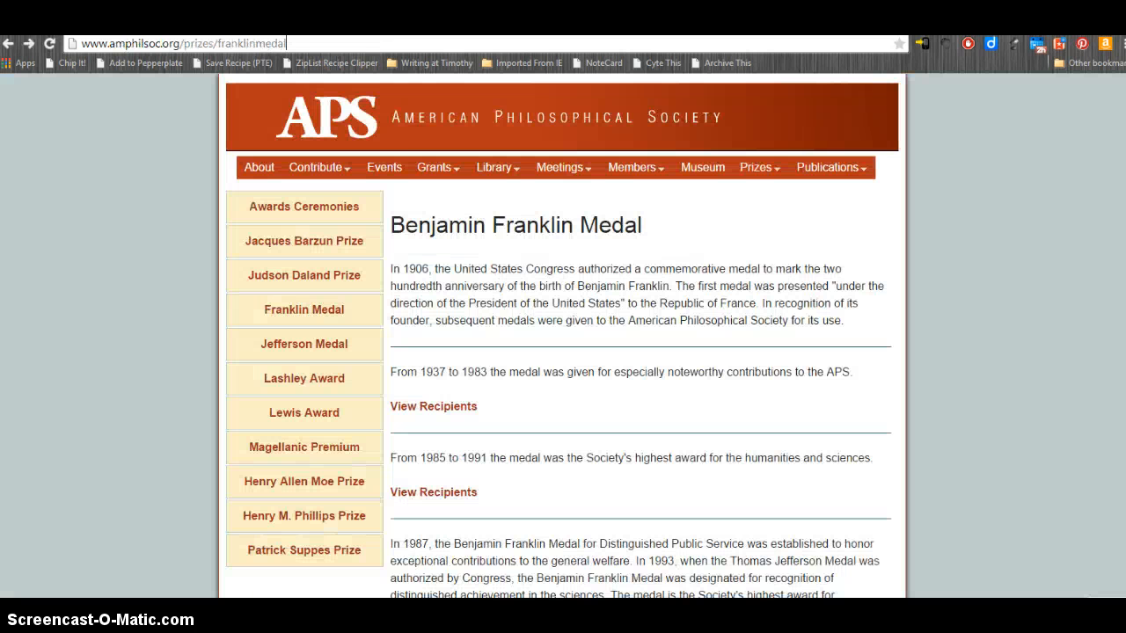
{"action": "scroll", "coordinate": [499, 256], "scroll_direction": "down", "scroll_amount": 3}
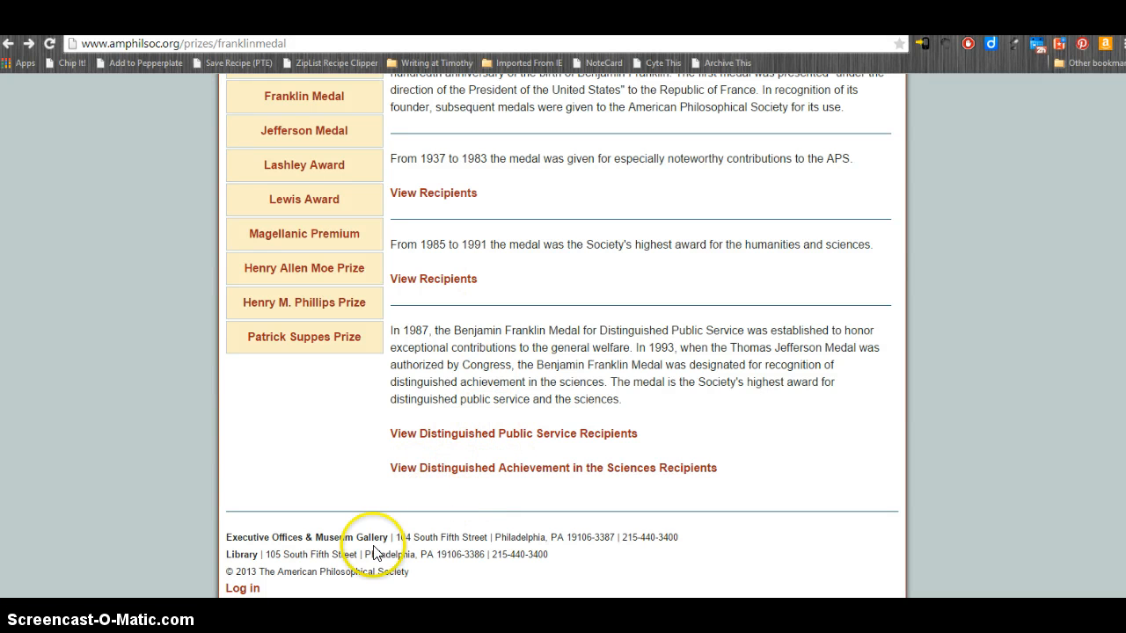
{"action": "left_click", "coordinate": [251, 572]}
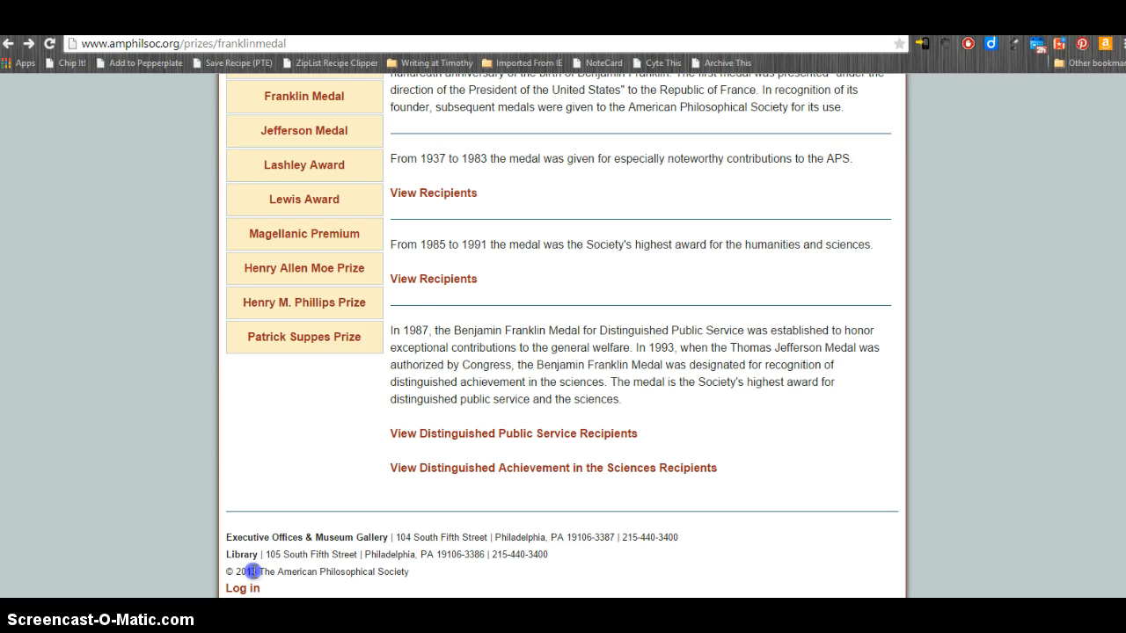
{"action": "triple_click", "coordinate": [229, 571]}
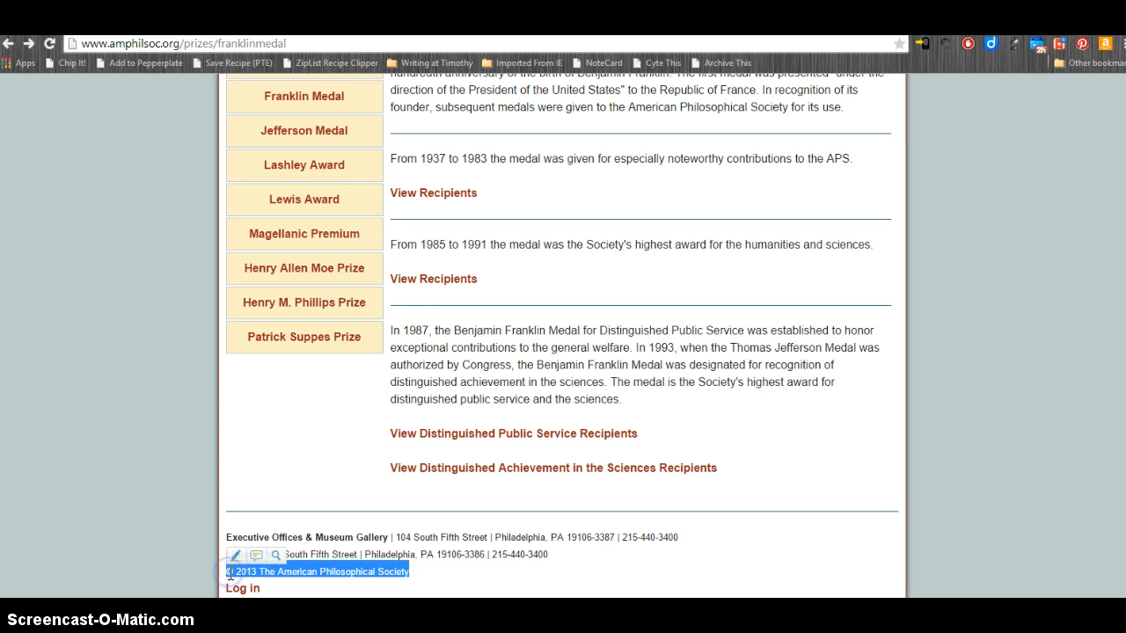
{"action": "left_click", "coordinate": [265, 573]}
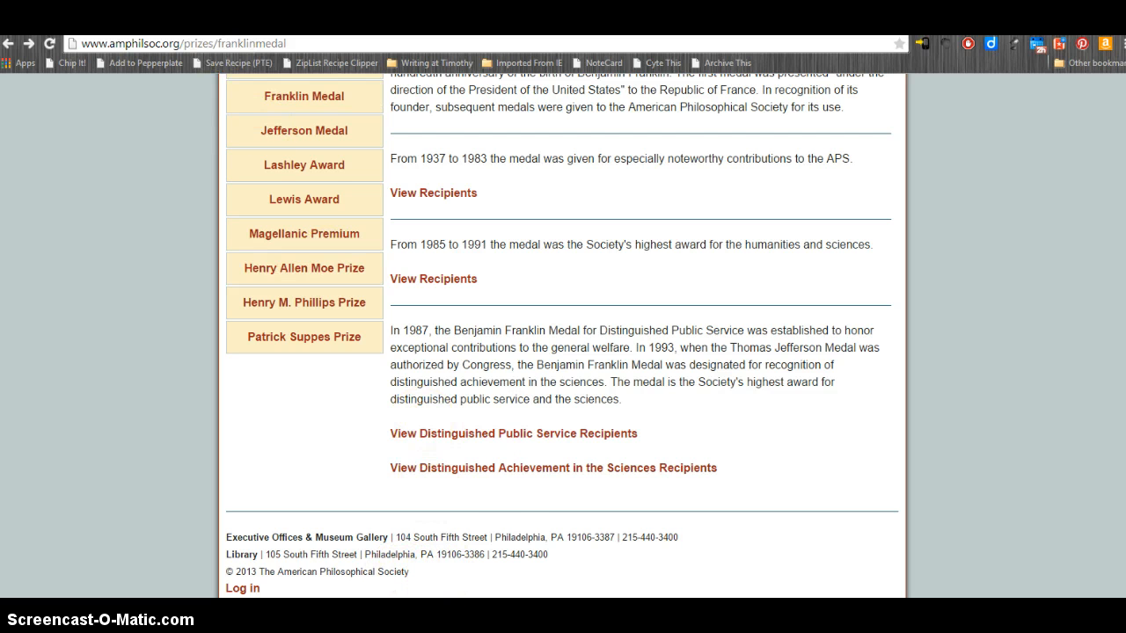
- Return to the citation form and copy the web site name, American Philosophical Society, into the Publisher of the site field
{"action": "left_click", "coordinate": [232, 28]}
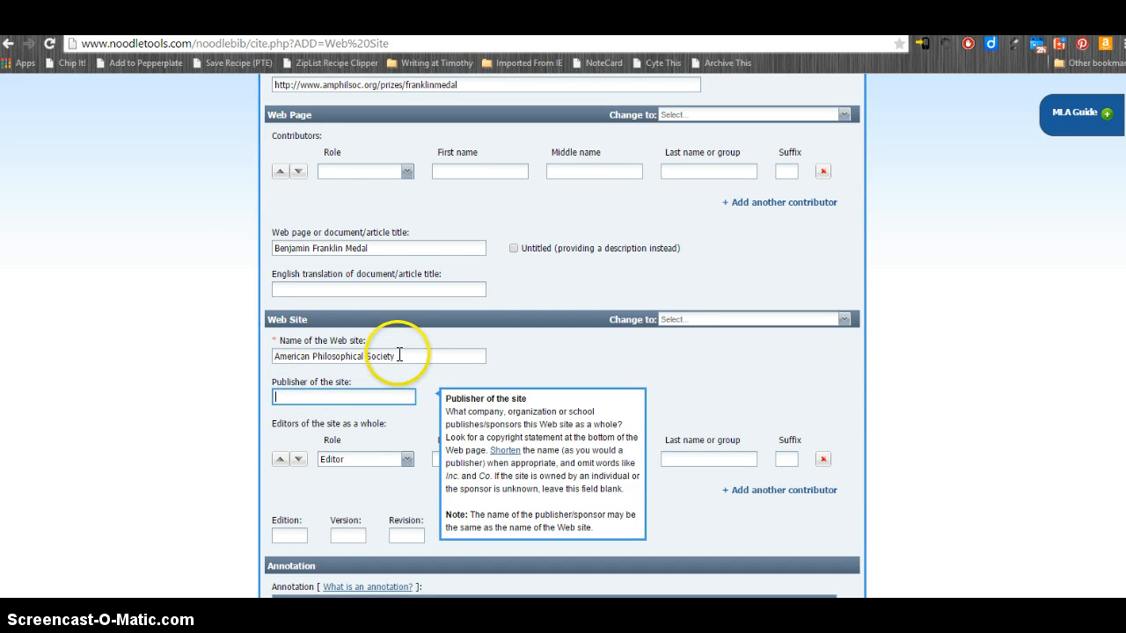
{"action": "left_click_drag", "start_coordinate": [396, 355], "coordinate": [273, 363]}
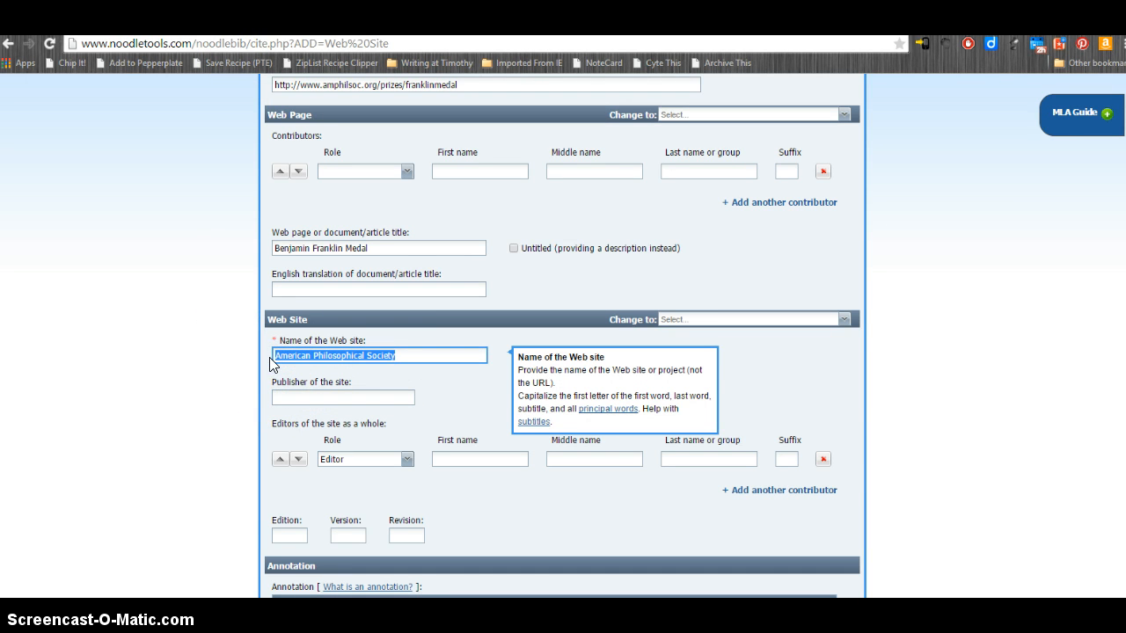
{"action": "left_click", "coordinate": [290, 395]}
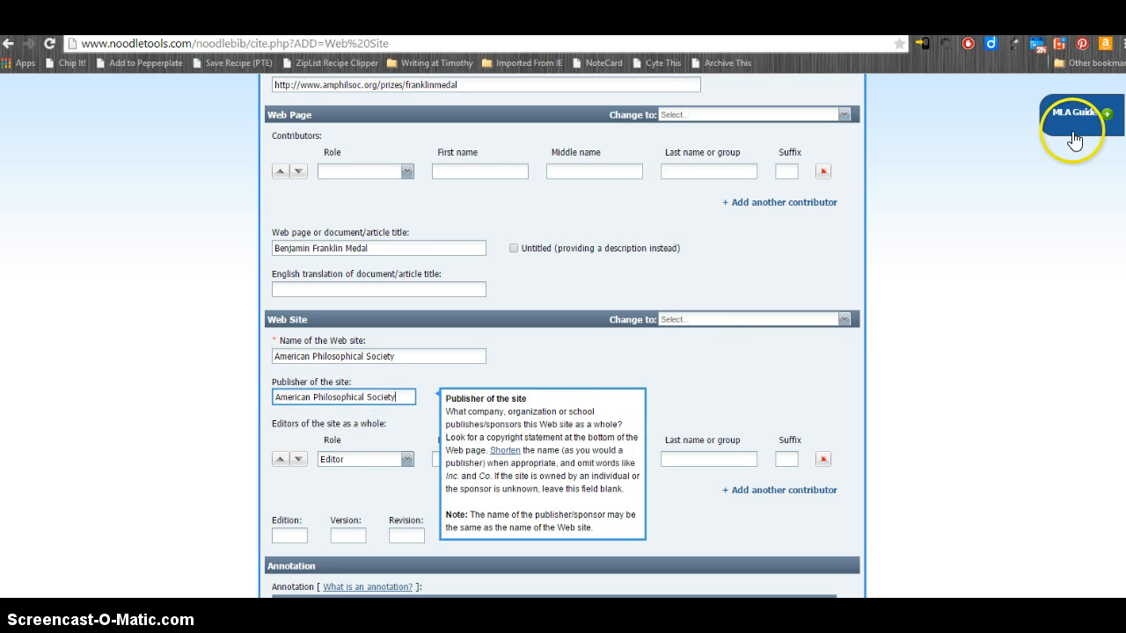
- Show the MLA formatting guide and compare its elements with the web page title and web site name fields
{"action": "left_click", "coordinate": [1107, 116]}
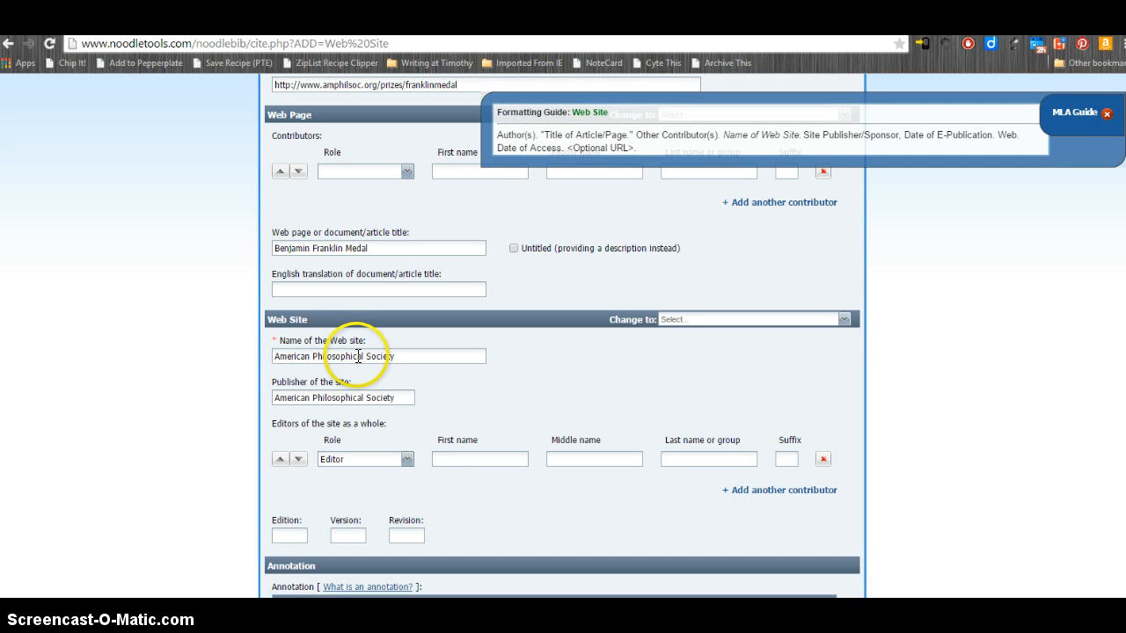
{"action": "left_click", "coordinate": [355, 249]}
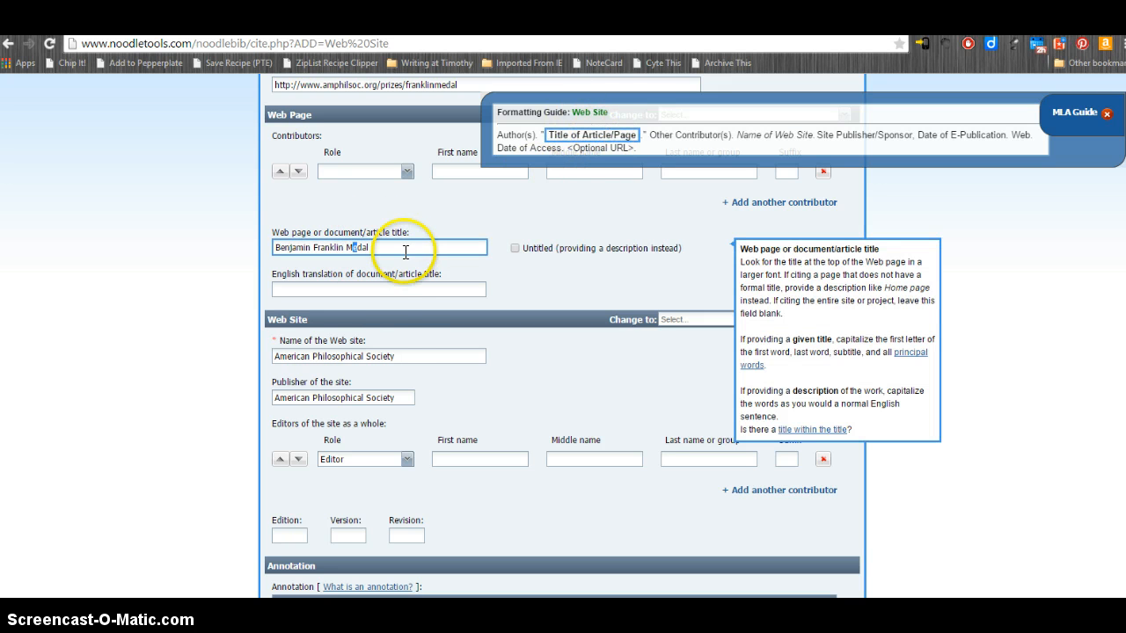
{"action": "left_click", "coordinate": [390, 354]}
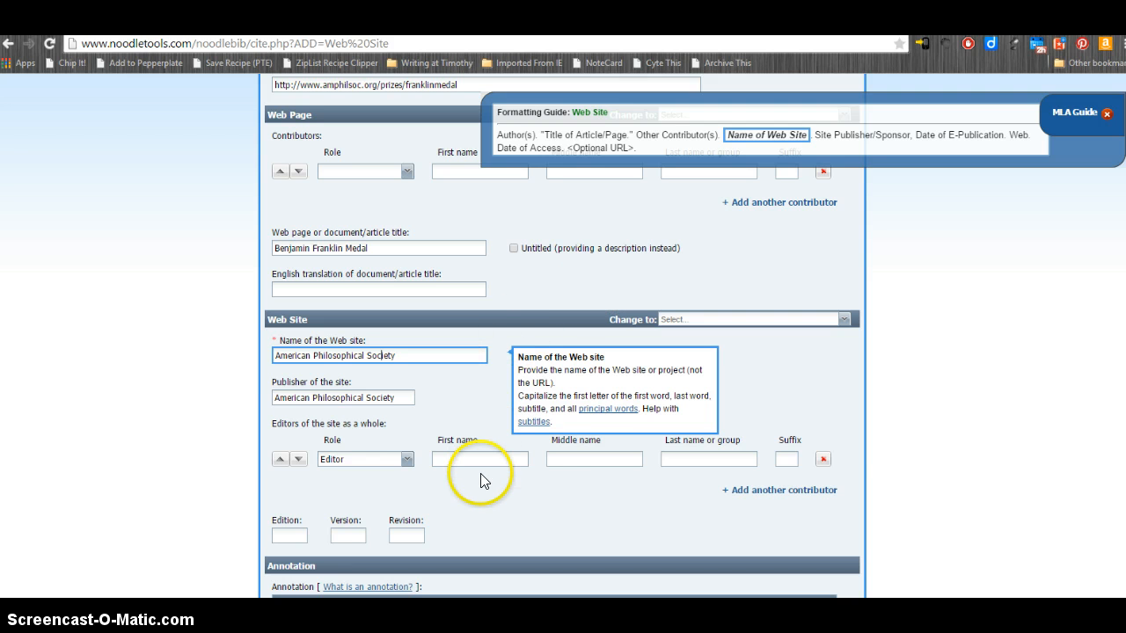
- Check the role choices for editors of the site as a whole and look for editors on the Benjamin Franklin Medal page
{"action": "scroll", "coordinate": [480, 473], "scroll_direction": "down", "scroll_amount": 1}
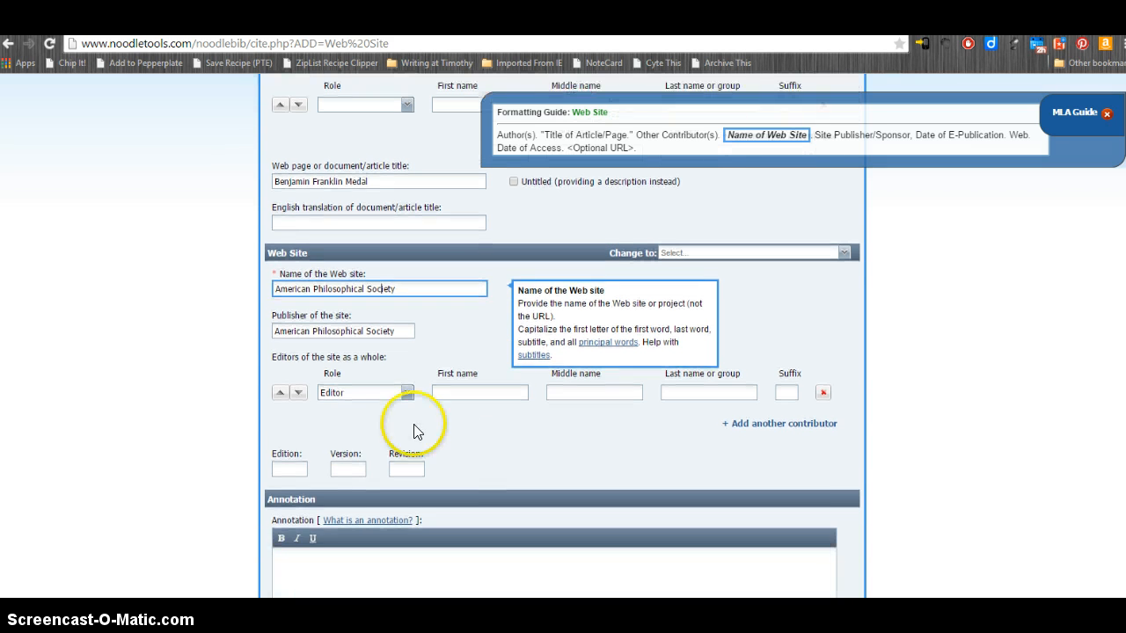
{"action": "left_click", "coordinate": [369, 360]}
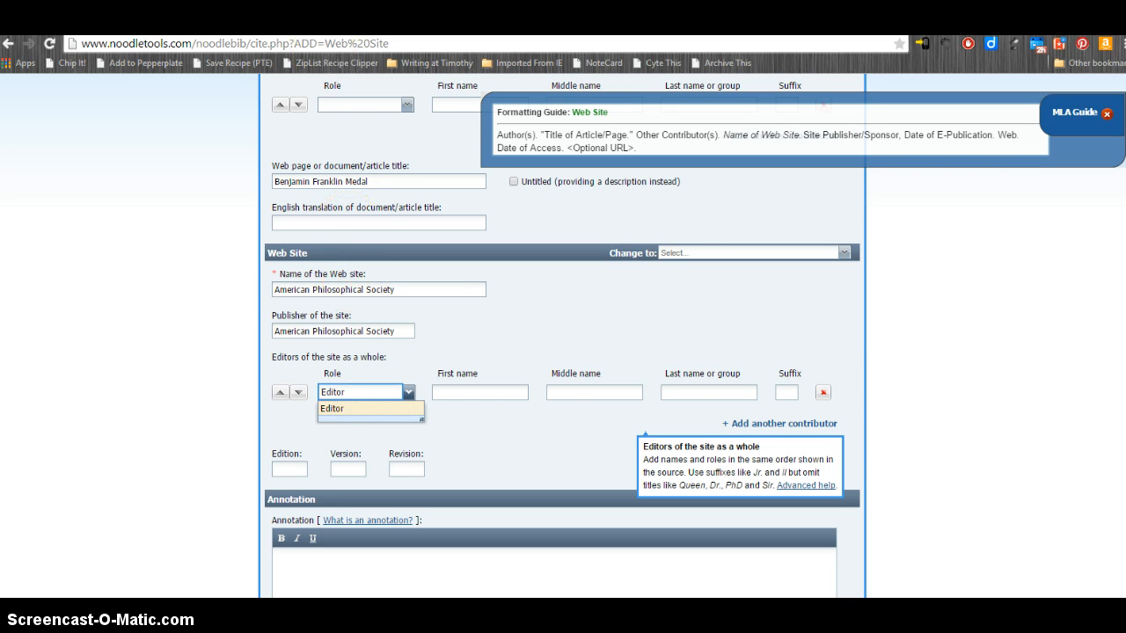
{"action": "left_click", "coordinate": [320, 31]}
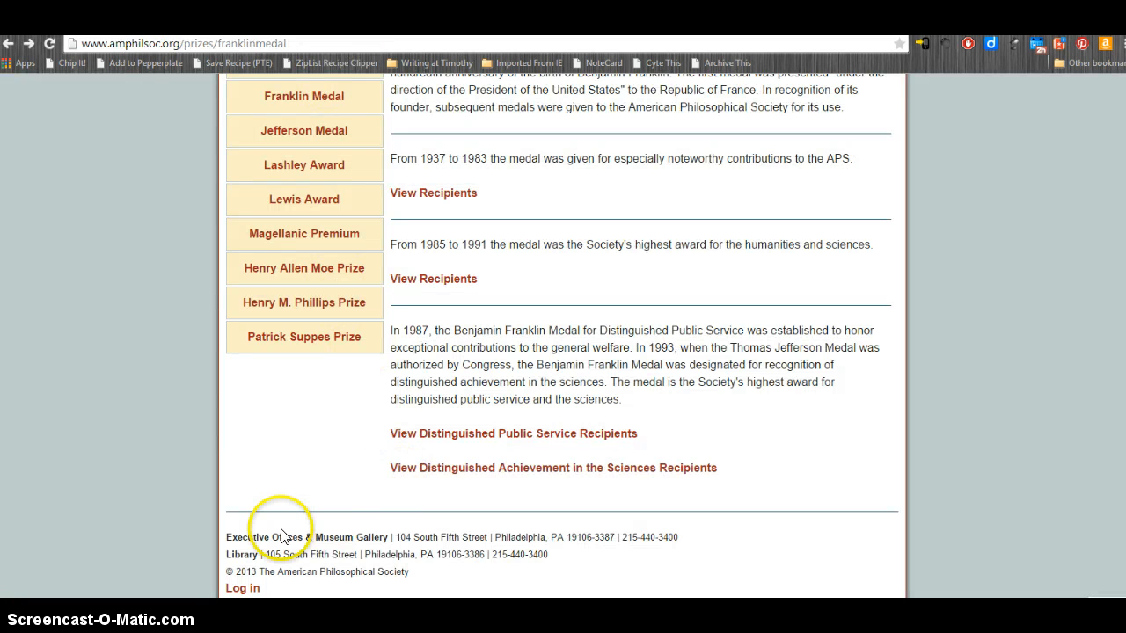
{"action": "scroll", "coordinate": [365, 551], "scroll_direction": "up", "scroll_amount": 3}
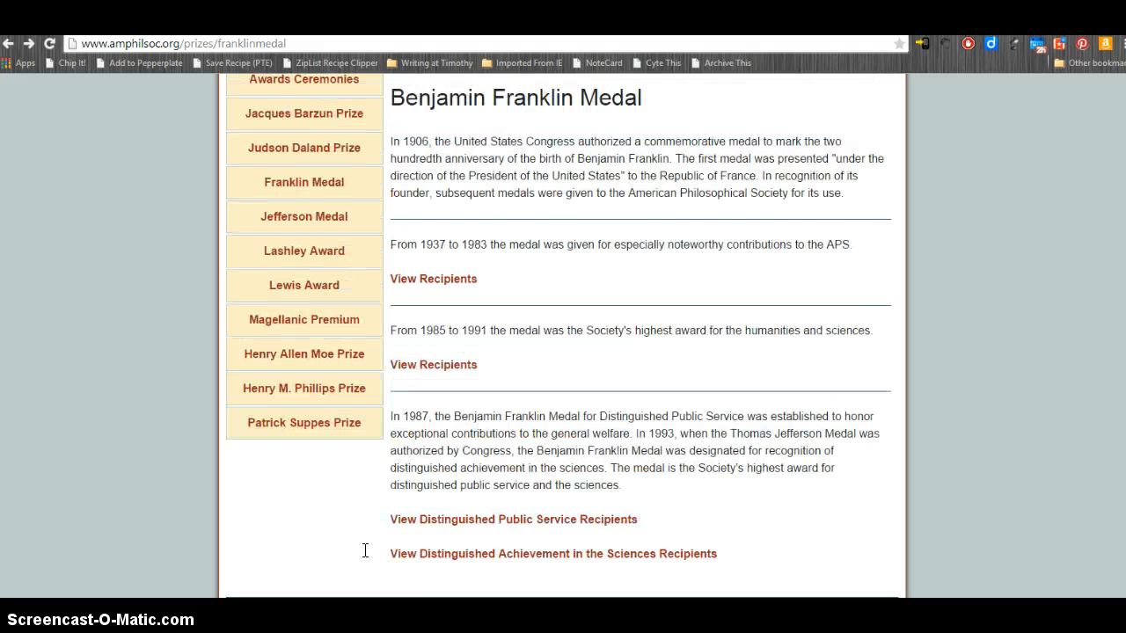
{"action": "scroll", "coordinate": [365, 551], "scroll_direction": "down", "scroll_amount": 1}
{"action": "scroll", "coordinate": [365, 548], "scroll_direction": "up", "scroll_amount": 1}
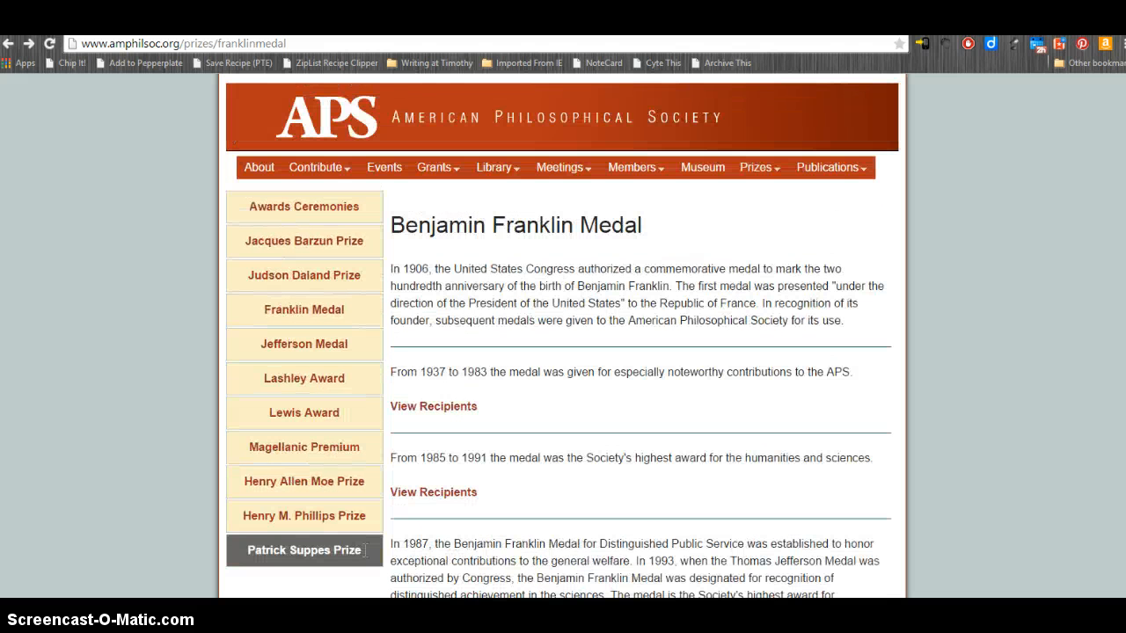
- Read through the American Philosophical Society's About page for any editors of the site
{"action": "left_click", "coordinate": [248, 166]}
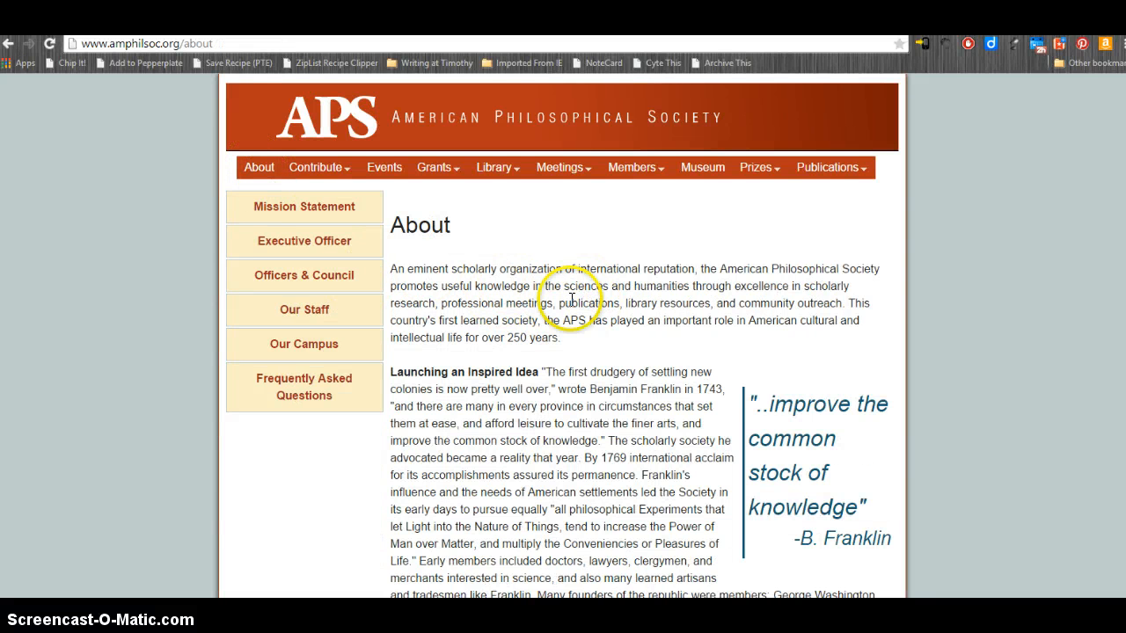
{"action": "scroll", "coordinate": [572, 299], "scroll_direction": "down", "scroll_amount": 2}
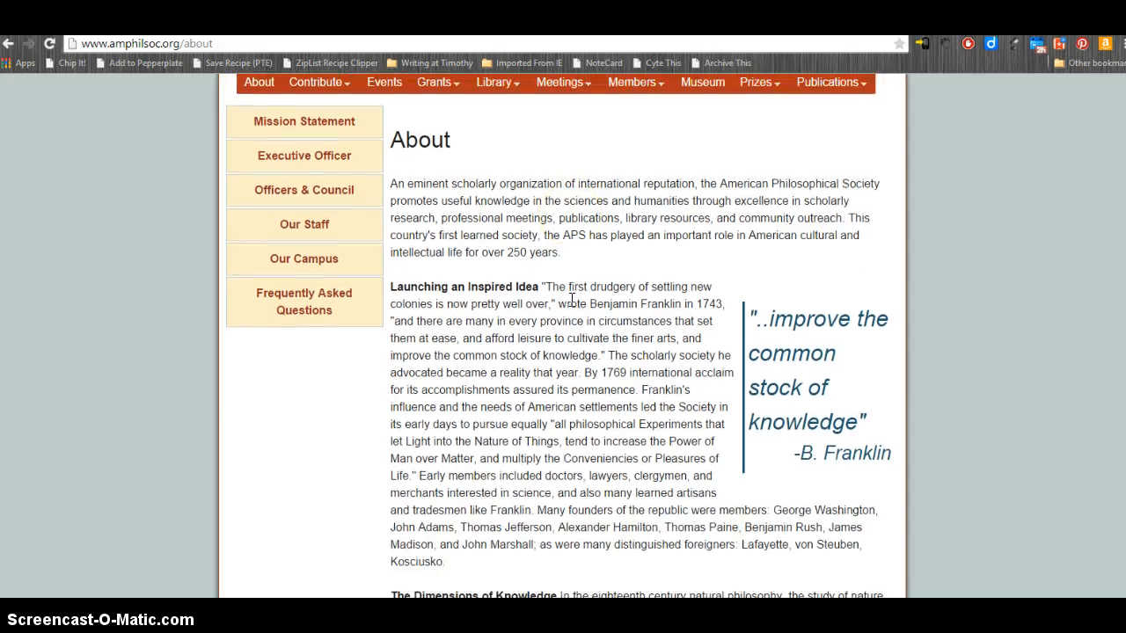
{"action": "scroll", "coordinate": [572, 299], "scroll_direction": "down", "scroll_amount": 3}
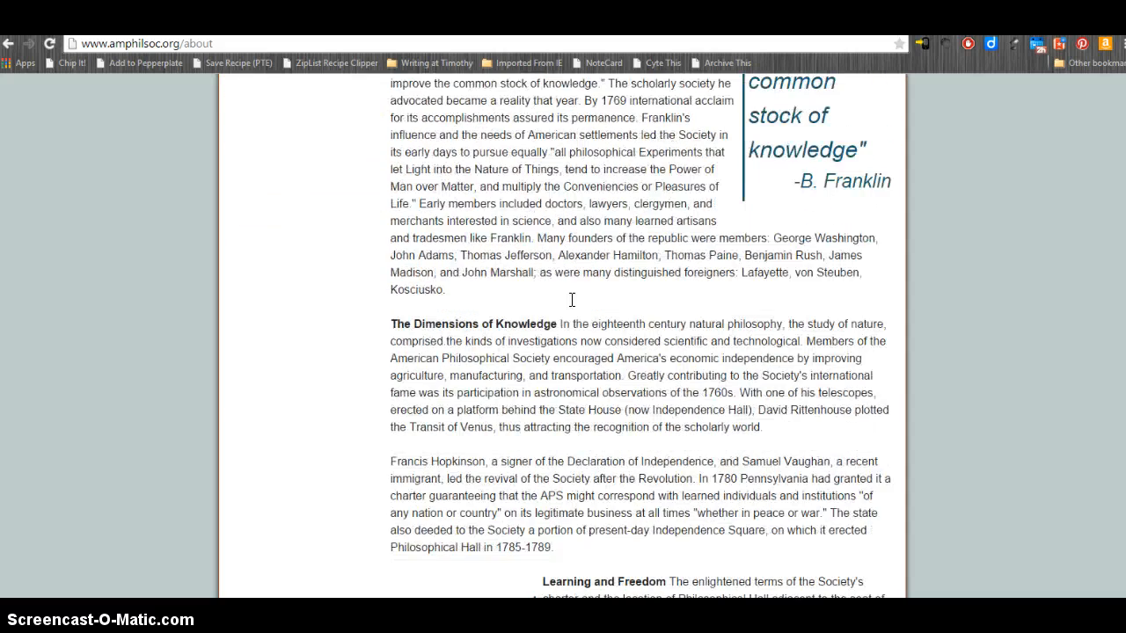
{"action": "scroll", "coordinate": [572, 299], "scroll_direction": "down", "scroll_amount": 5}
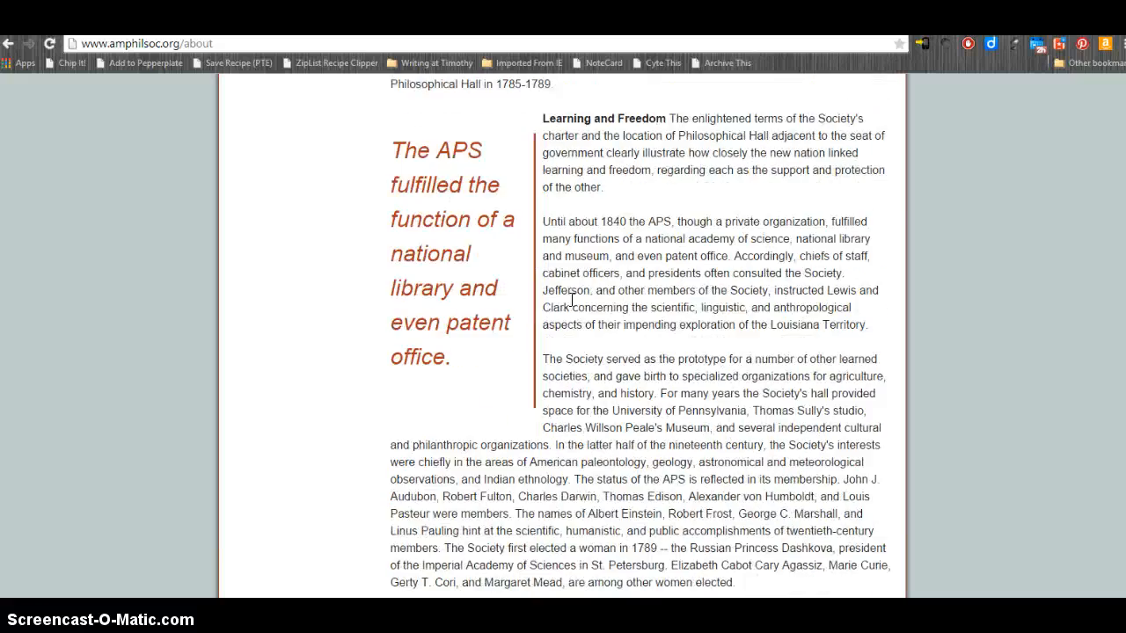
{"action": "scroll", "coordinate": [572, 300], "scroll_direction": "down", "scroll_amount": 7}
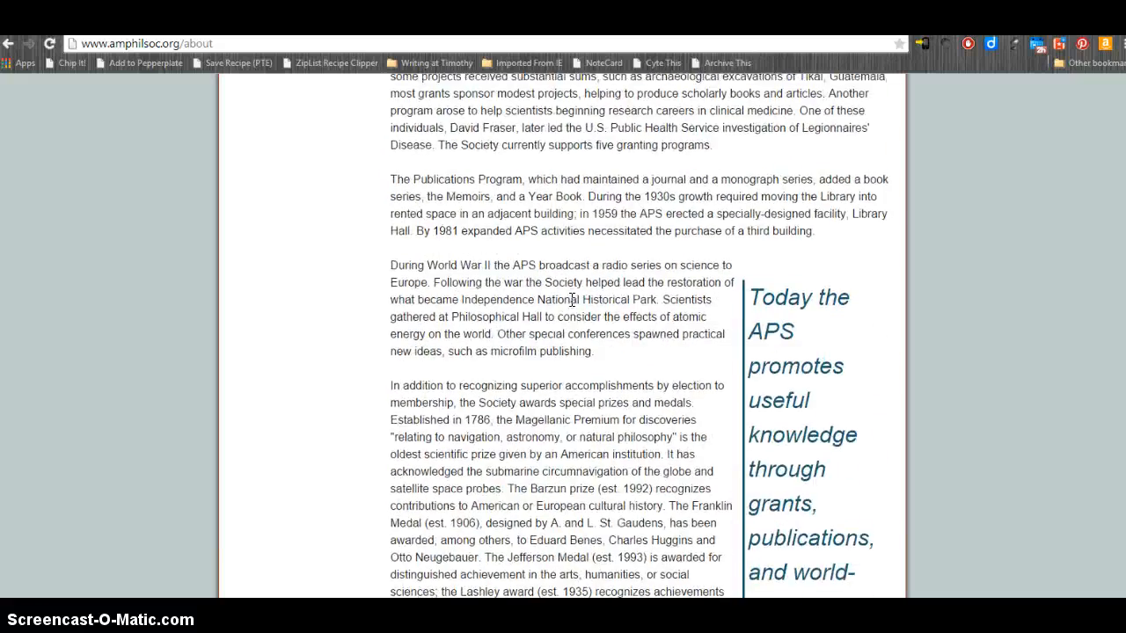
{"action": "scroll", "coordinate": [572, 300], "scroll_direction": "down", "scroll_amount": 2}
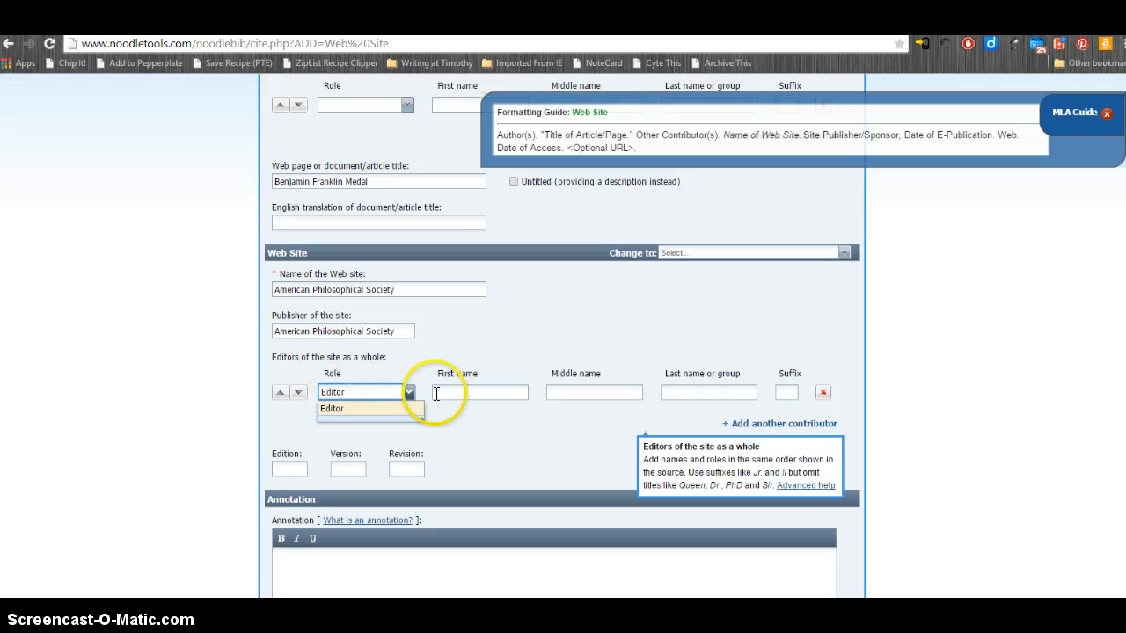
- Return to the citation form and review its fields from the date of access down to the annotation section
{"action": "scroll", "coordinate": [469, 437], "scroll_direction": "down", "scroll_amount": 1}
{"action": "scroll", "coordinate": [468, 436], "scroll_direction": "up", "scroll_amount": 3}
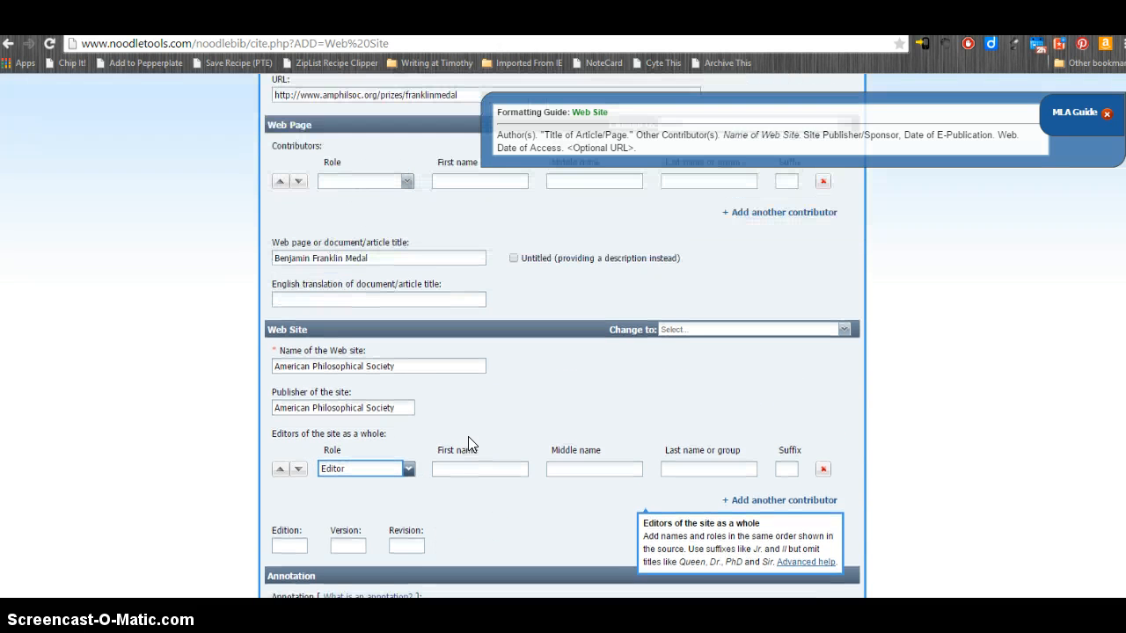
{"action": "scroll", "coordinate": [467, 444], "scroll_direction": "up", "scroll_amount": 2}
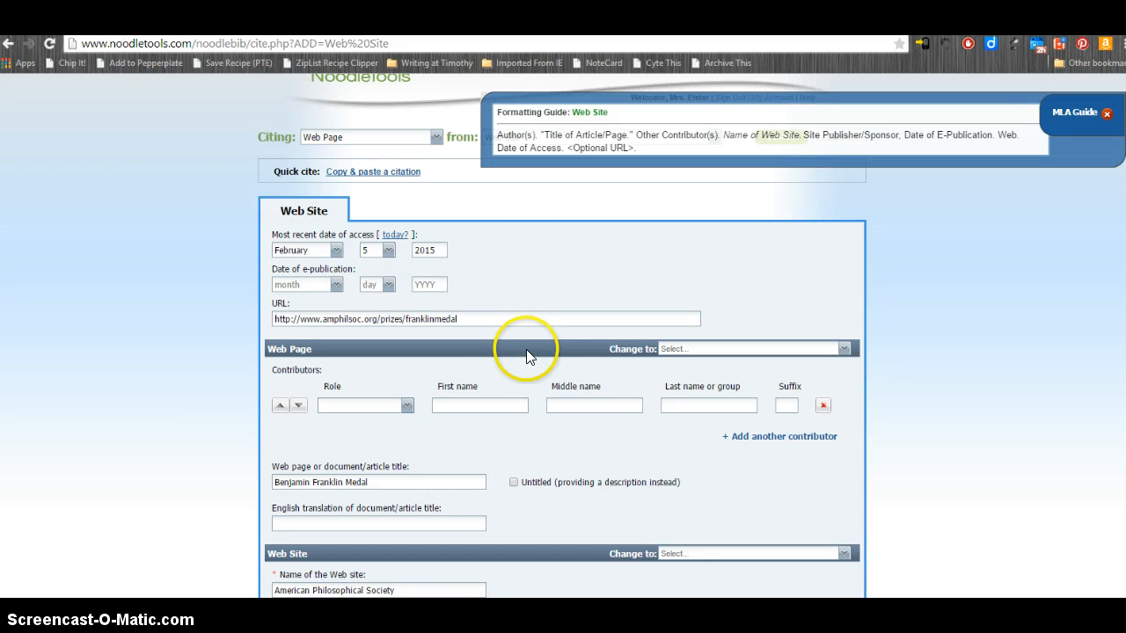
{"action": "scroll", "coordinate": [530, 374], "scroll_direction": "down", "scroll_amount": 2}
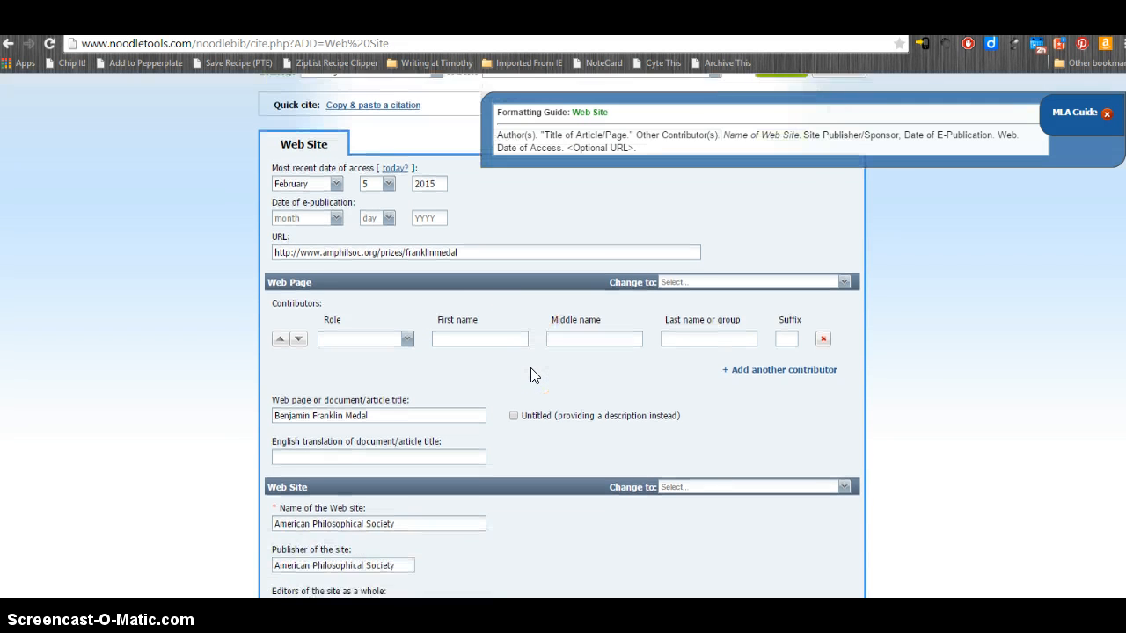
{"action": "scroll", "coordinate": [531, 374], "scroll_direction": "down", "scroll_amount": 5}
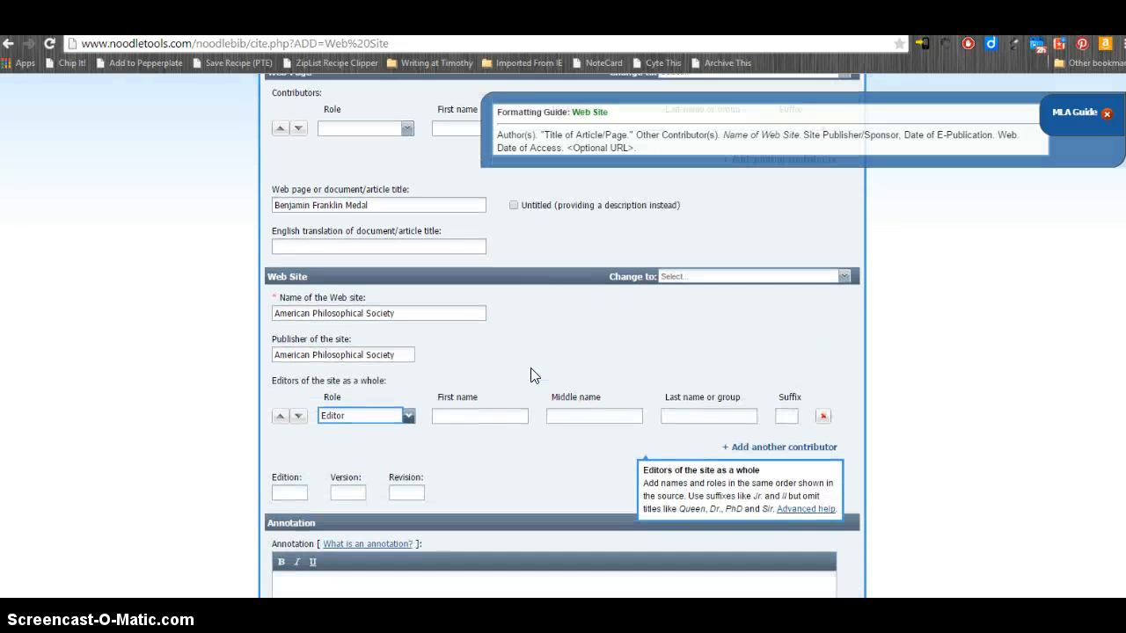
{"action": "scroll", "coordinate": [530, 374], "scroll_direction": "down", "scroll_amount": 3}
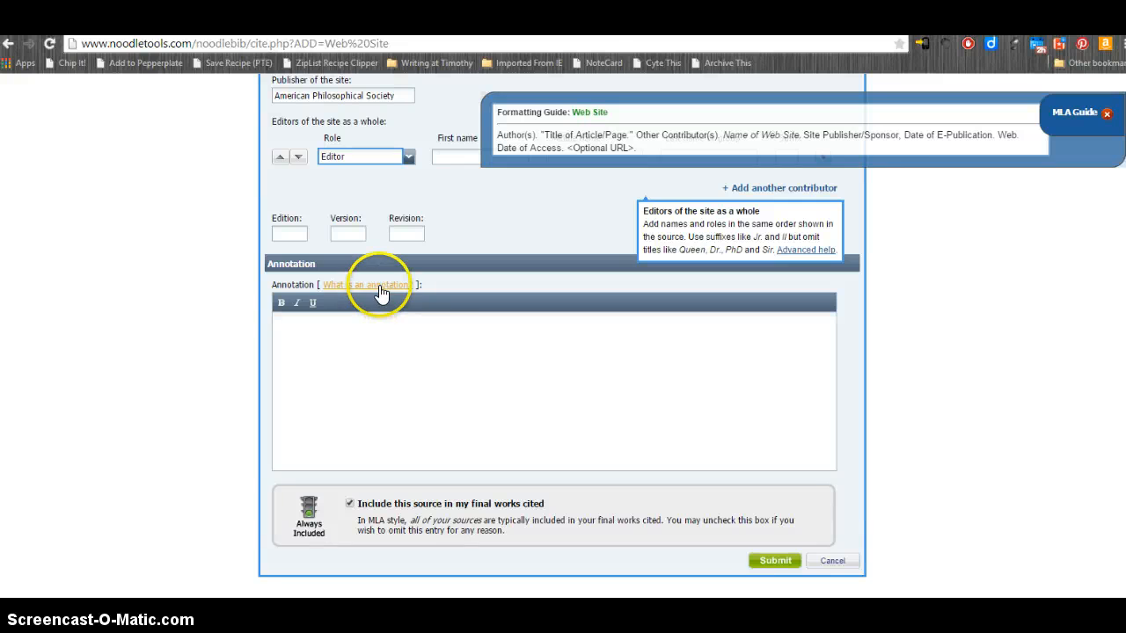
- Consult the help article explaining what an annotation is, and return to the citation's empty annotation box
{"action": "left_click", "coordinate": [364, 284]}
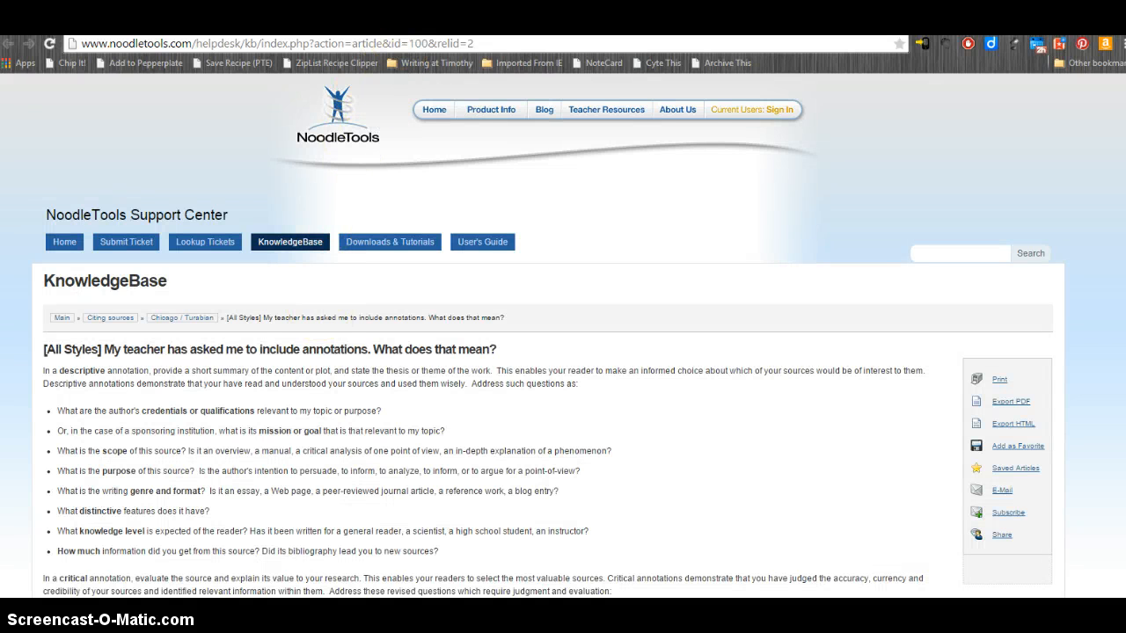
{"action": "key", "text": "ctrl+w"}
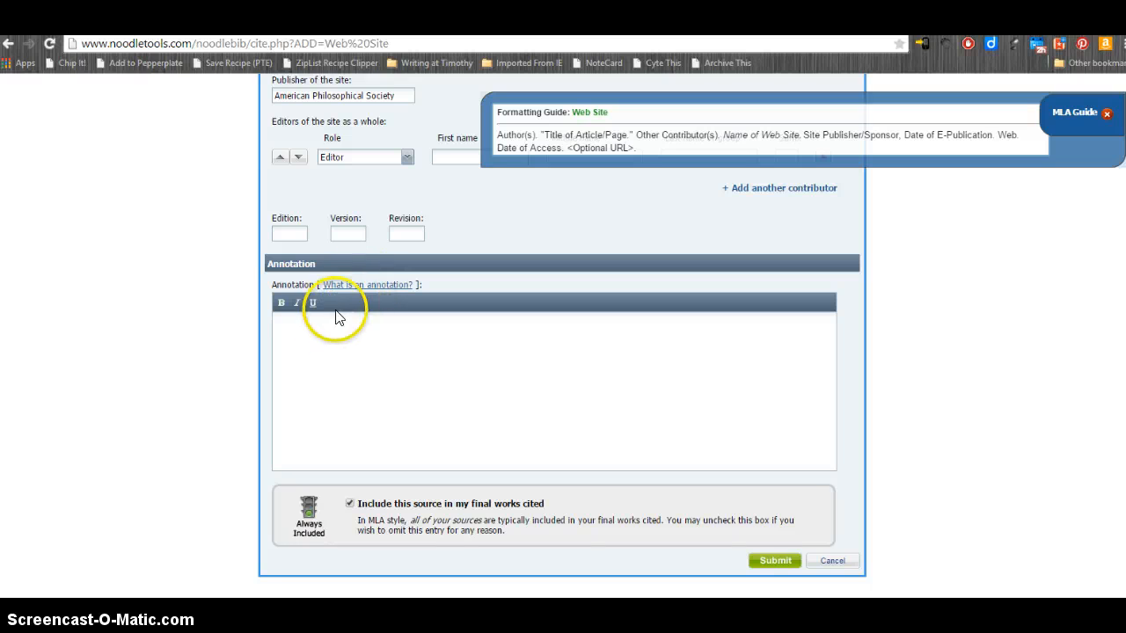
{"action": "left_click", "coordinate": [318, 327]}
{"action": "left_click", "coordinate": [316, 327]}
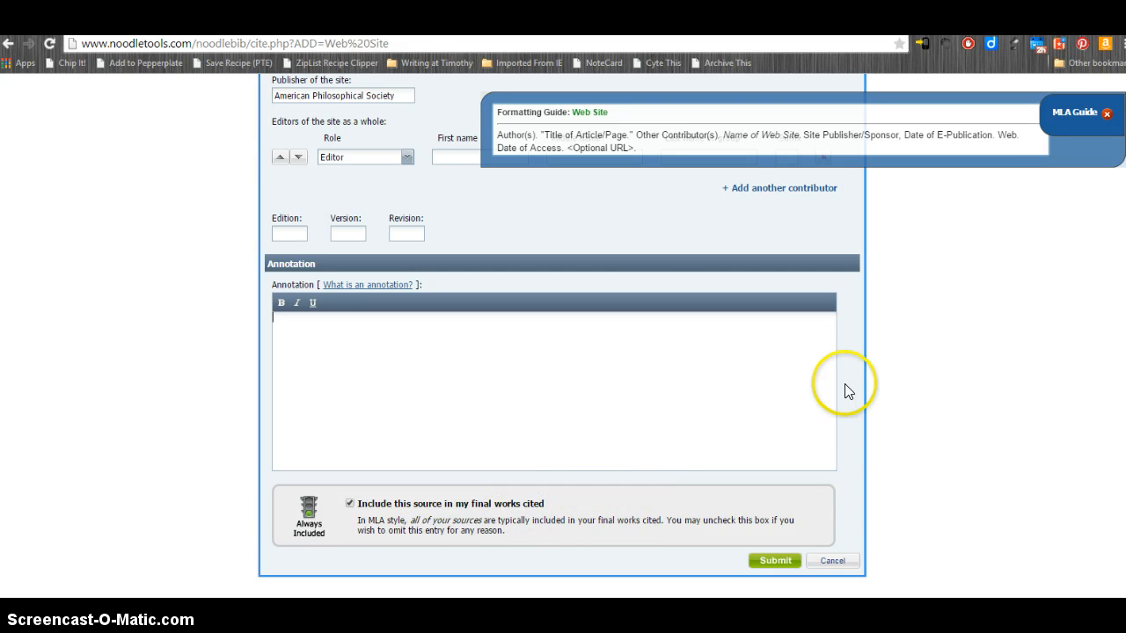
- Hide the MLA guide, review the completed citation fields and submit the Benjamin Franklin Medal citation
{"action": "left_click", "coordinate": [1107, 120]}
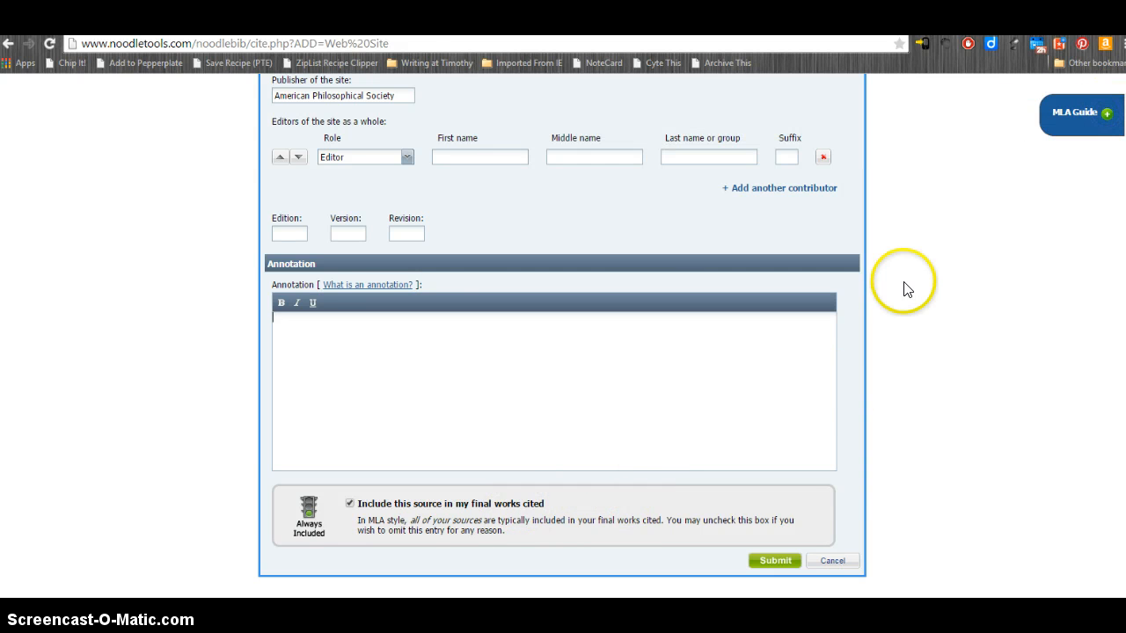
{"action": "scroll", "coordinate": [905, 289], "scroll_direction": "up", "scroll_amount": 5}
{"action": "scroll", "coordinate": [903, 282], "scroll_direction": "up", "scroll_amount": 2}
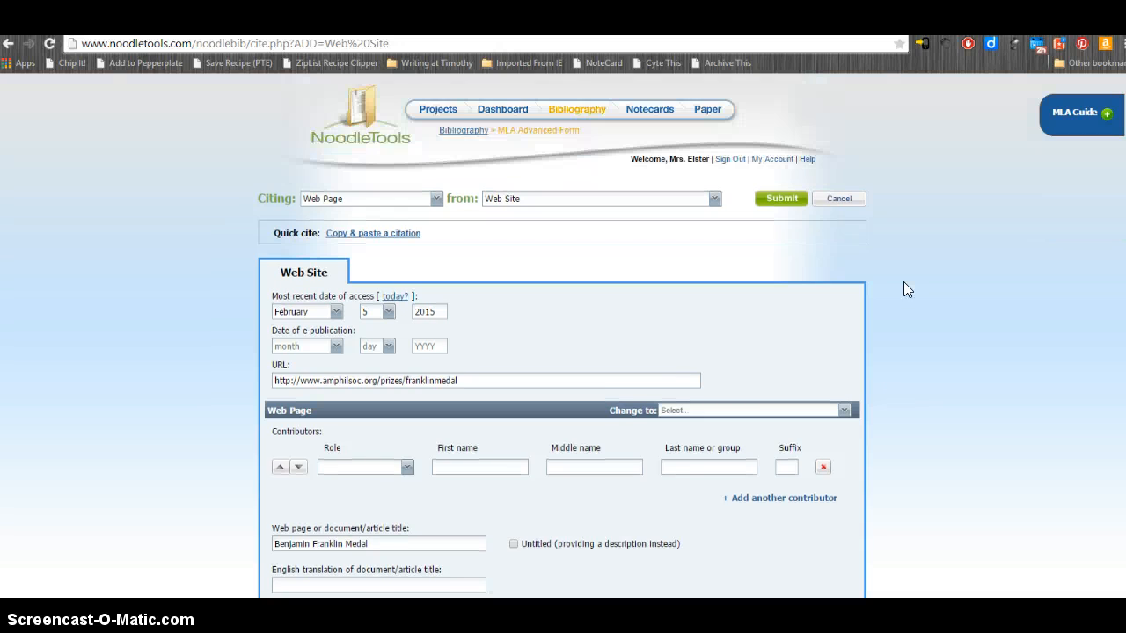
{"action": "scroll", "coordinate": [904, 281], "scroll_direction": "down", "scroll_amount": 3}
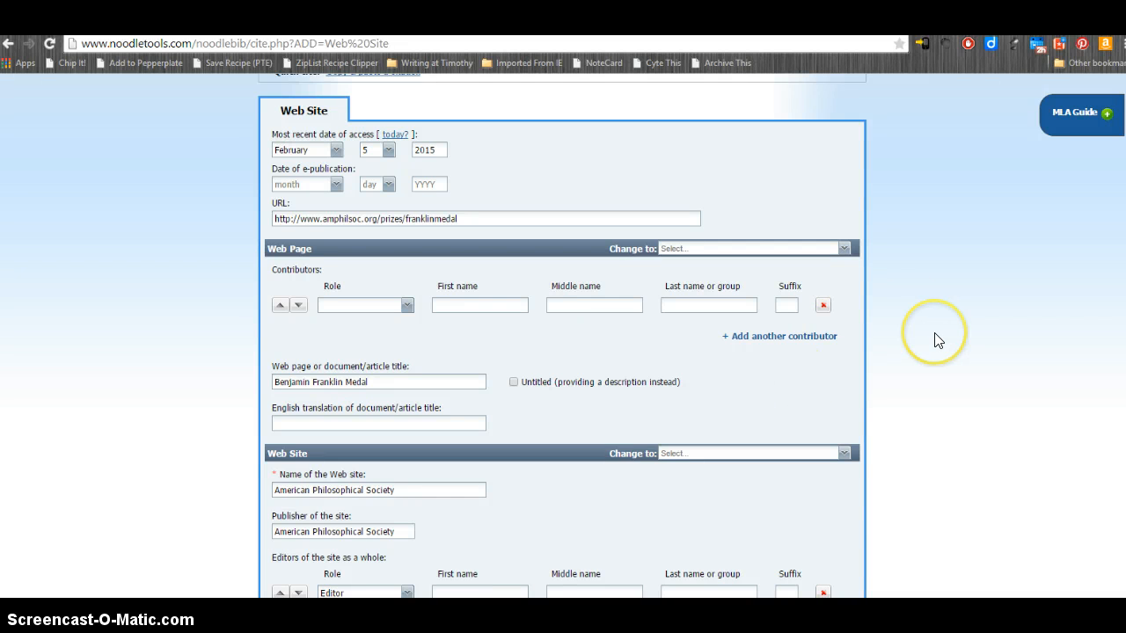
{"action": "scroll", "coordinate": [935, 340], "scroll_direction": "down", "scroll_amount": 5}
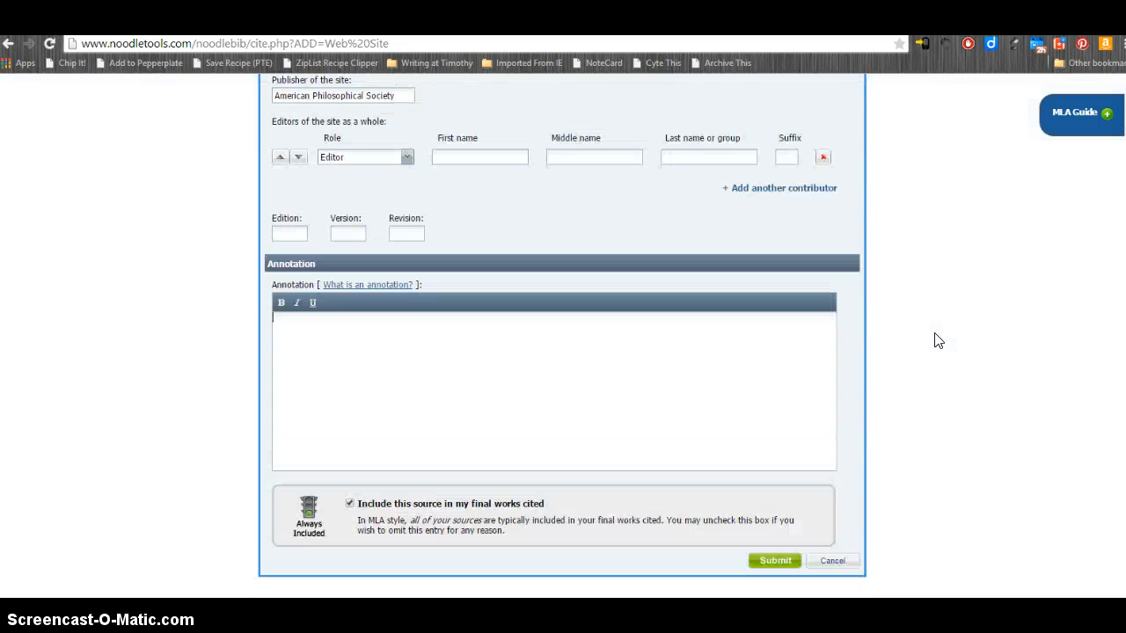
{"action": "left_click", "coordinate": [772, 560]}
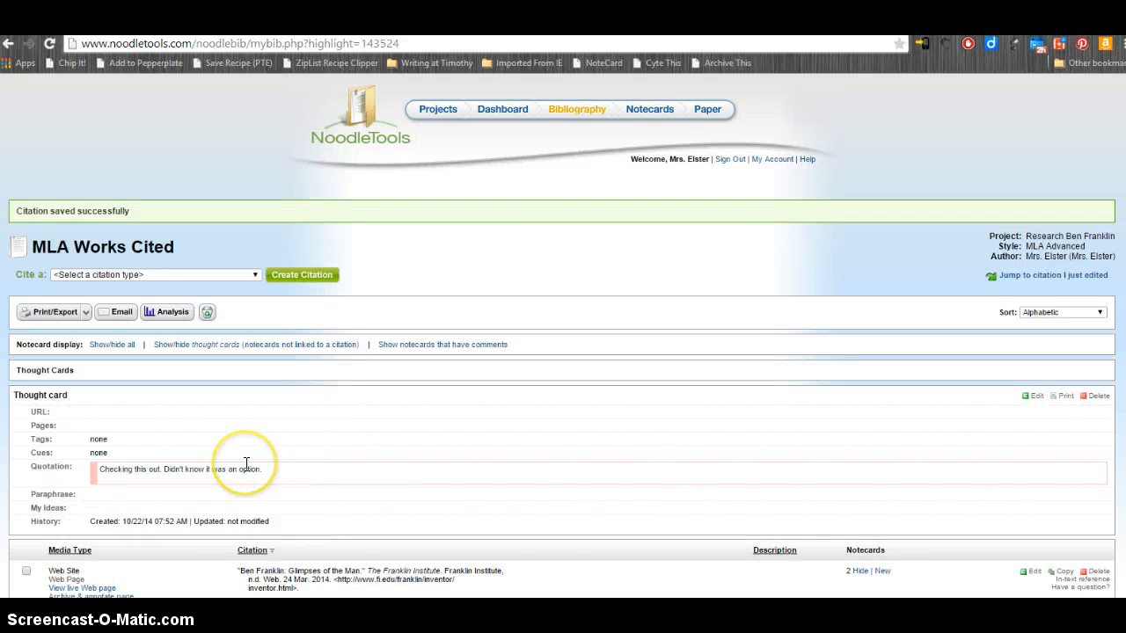
- Open the project dashboard and look over its research question, sharing, components, to-do list and comments sections
{"action": "scroll", "coordinate": [247, 465], "scroll_direction": "up", "scroll_amount": 1}
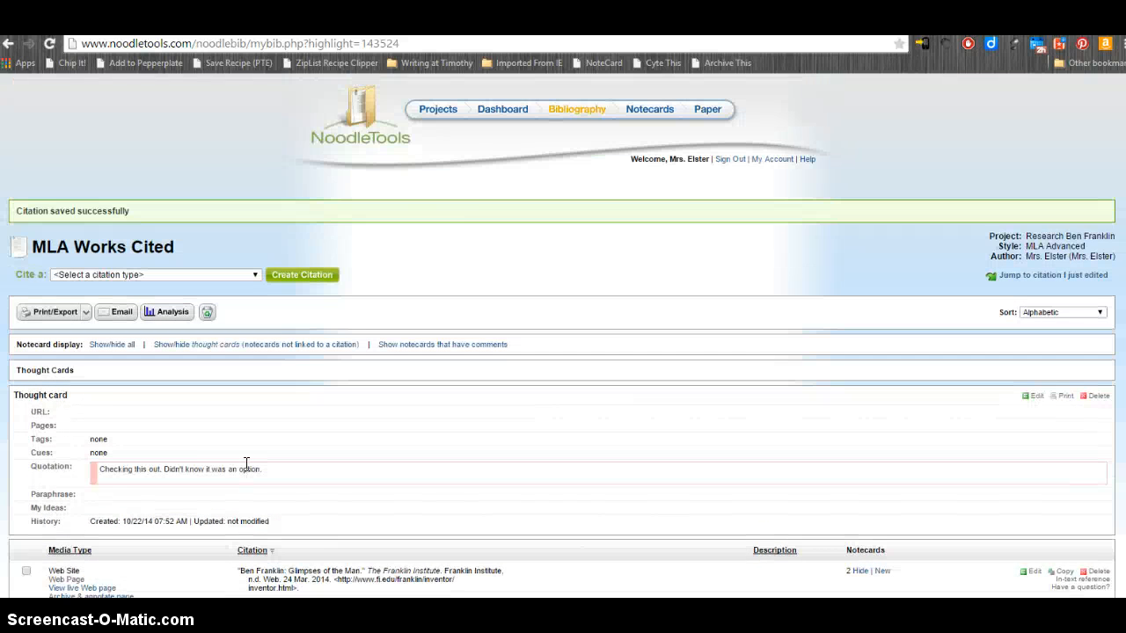
{"action": "left_click", "coordinate": [505, 112]}
{"action": "scroll", "coordinate": [416, 428], "scroll_direction": "down", "scroll_amount": 3}
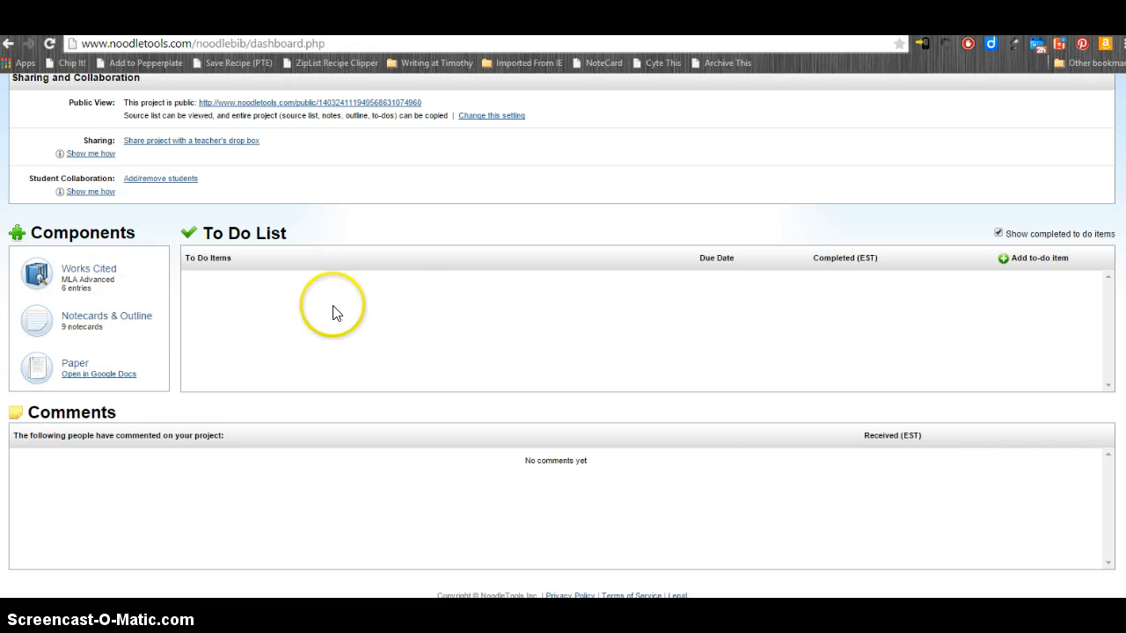
{"action": "scroll", "coordinate": [332, 311], "scroll_direction": "up", "scroll_amount": 3}
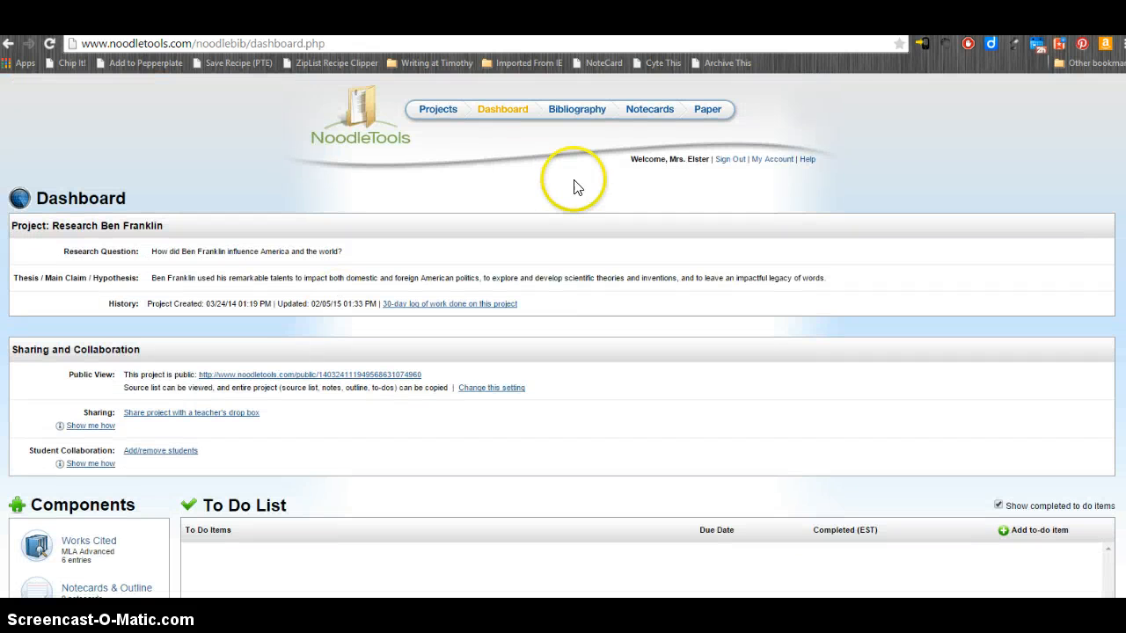
- Open the project's notecards, copy the Benjamin Franklin Medal page's opening sentence about the 1906 commemorative medal, and return to the notecards
{"action": "left_click", "coordinate": [643, 115]}
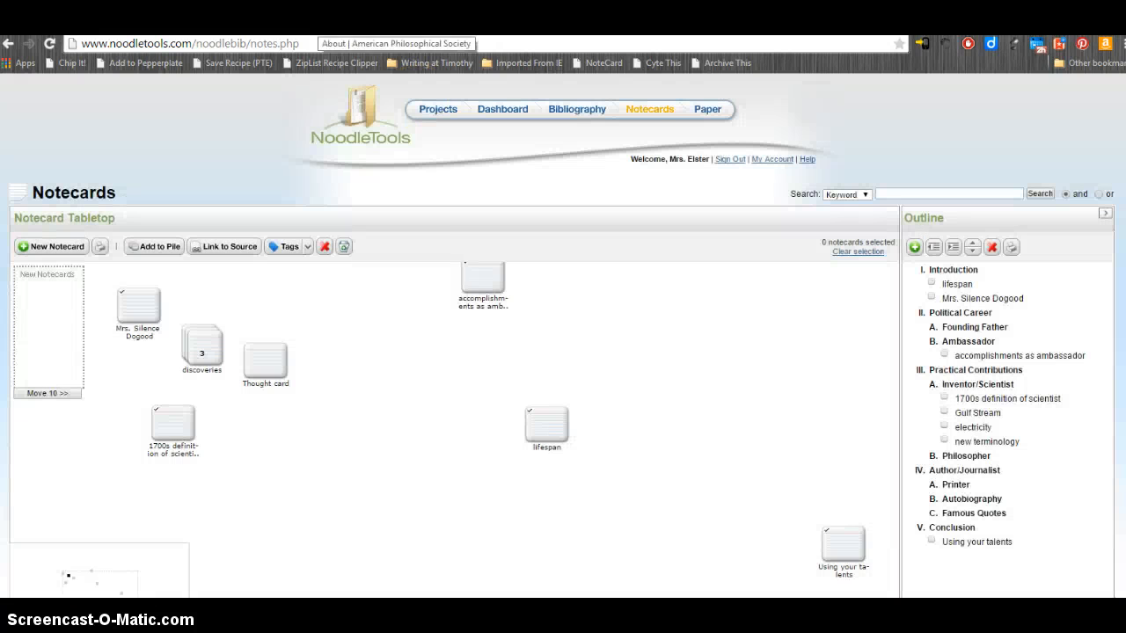
{"action": "left_click", "coordinate": [318, 25]}
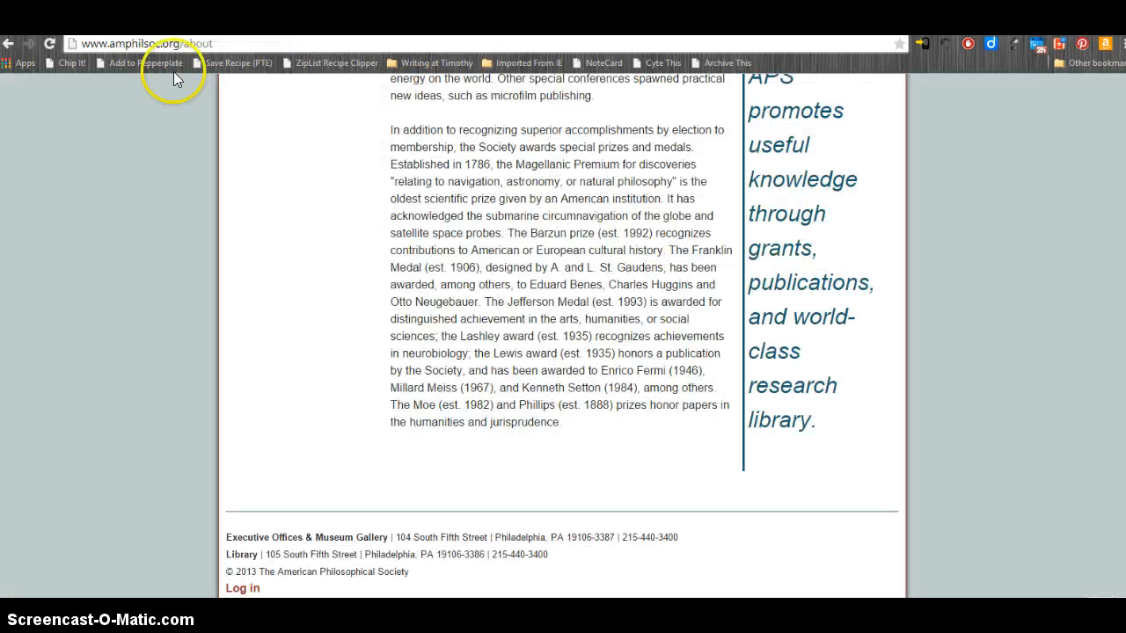
{"action": "left_click", "coordinate": [8, 43]}
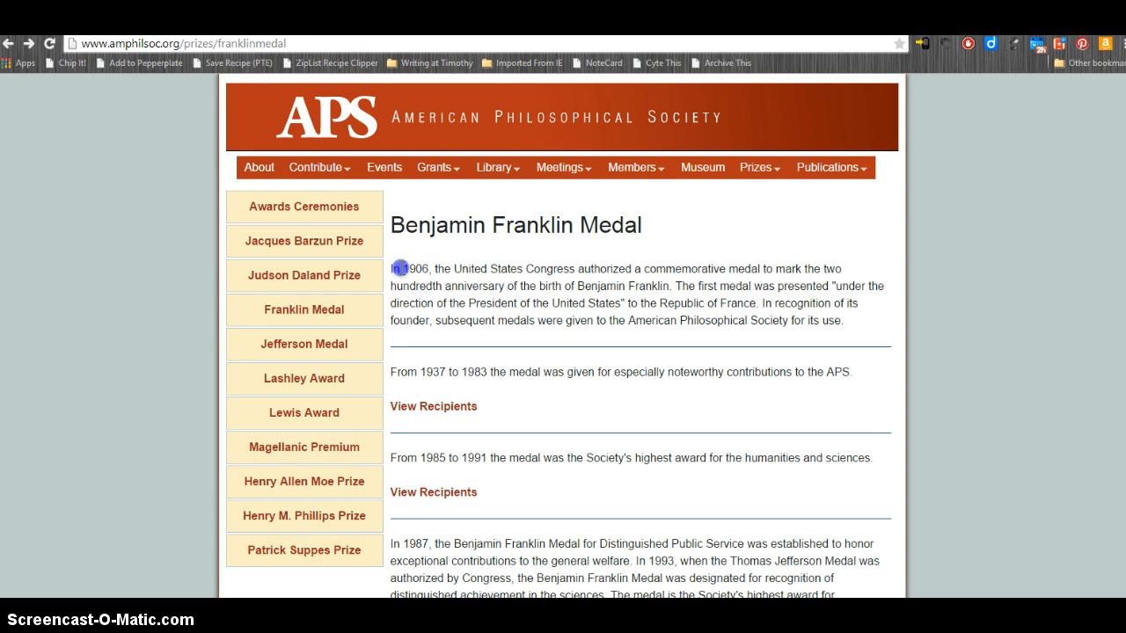
{"action": "mouse_move", "coordinate": [398, 269]}
{"action": "left_mouse_down"}
{"action": "mouse_move", "coordinate": [492, 284]}
{"action": "mouse_move", "coordinate": [673, 287]}
{"action": "left_mouse_up"}
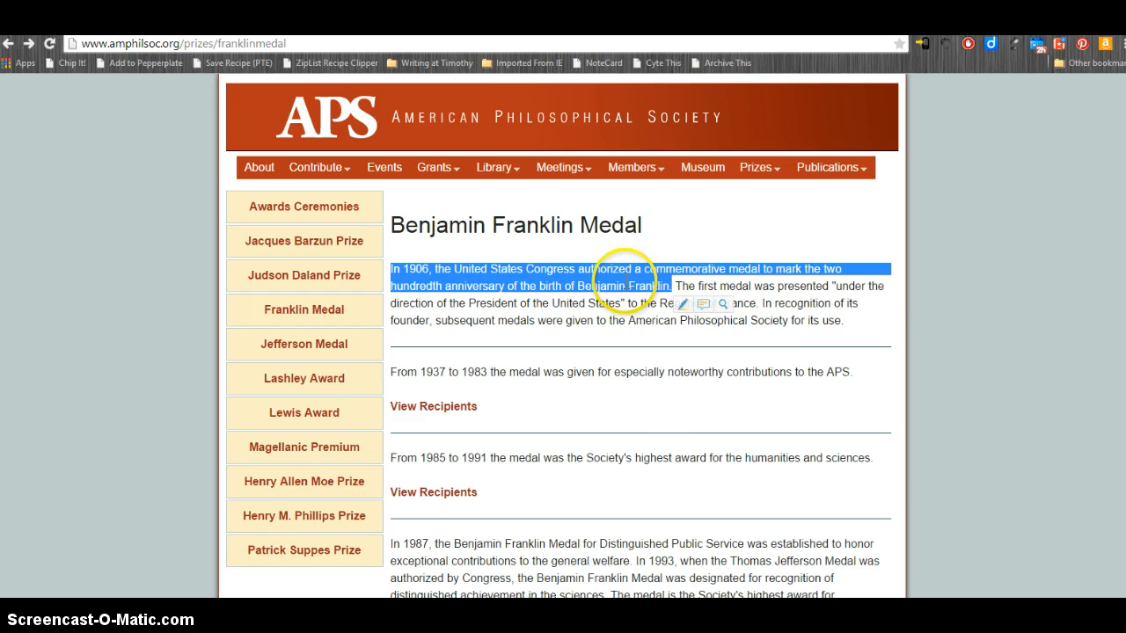
{"action": "right_click", "coordinate": [626, 286]}
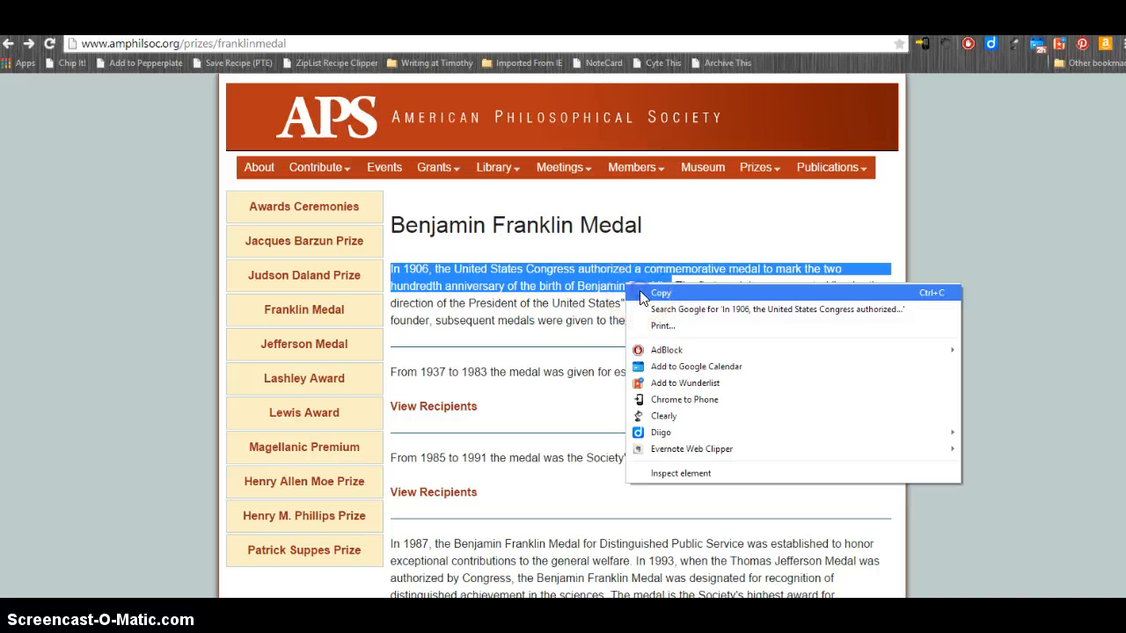
{"action": "left_click", "coordinate": [642, 295]}
{"action": "key", "text": "ctrl+Tab"}
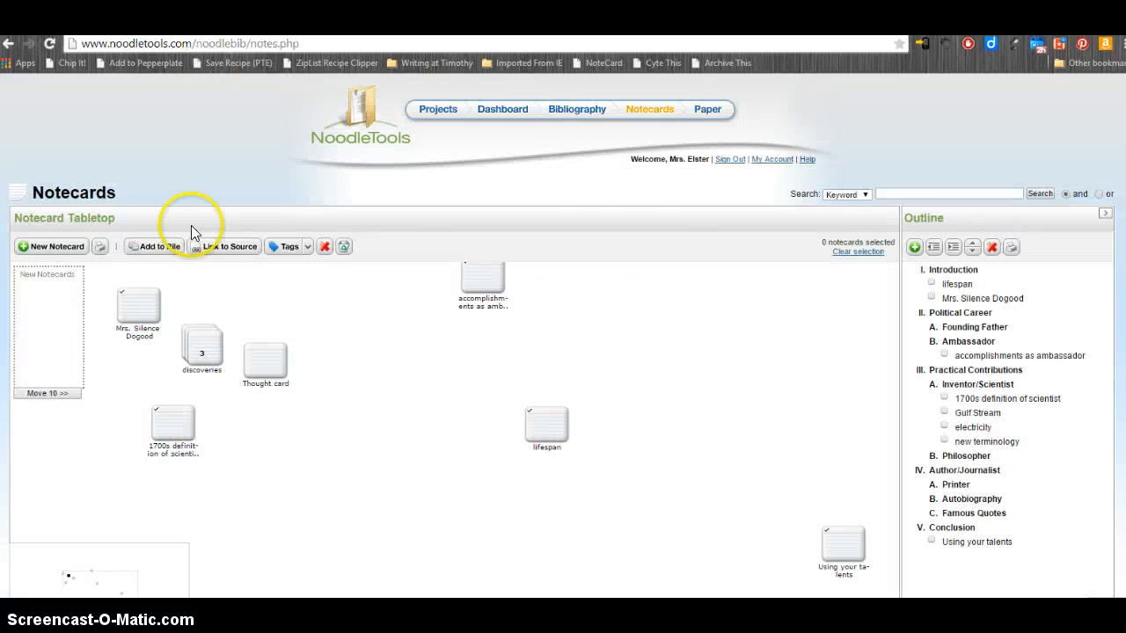
- Start a new notecard and link it to the "Benjamin Franklin Medal" American Philosophical Society source
{"action": "left_click", "coordinate": [50, 248]}
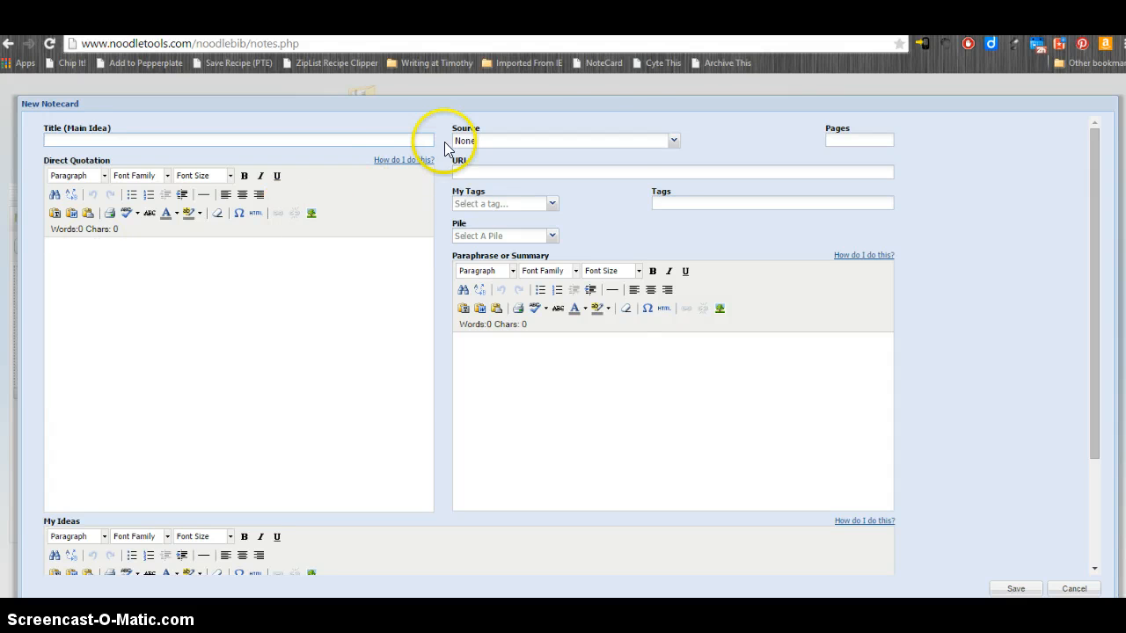
{"action": "left_click", "coordinate": [674, 141]}
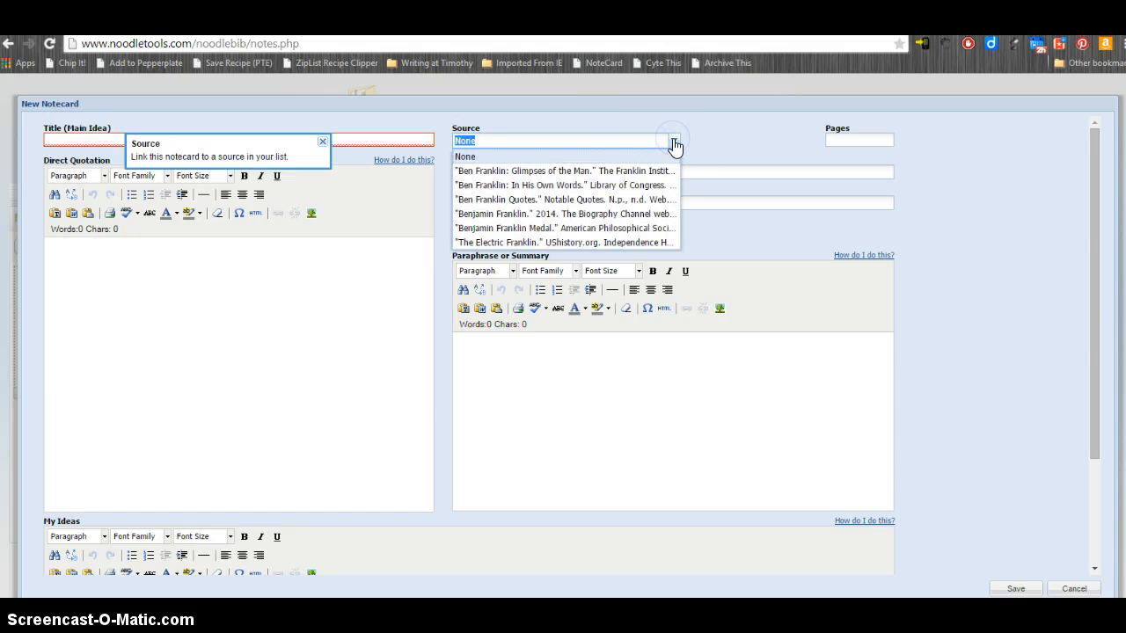
{"action": "left_click", "coordinate": [607, 228]}
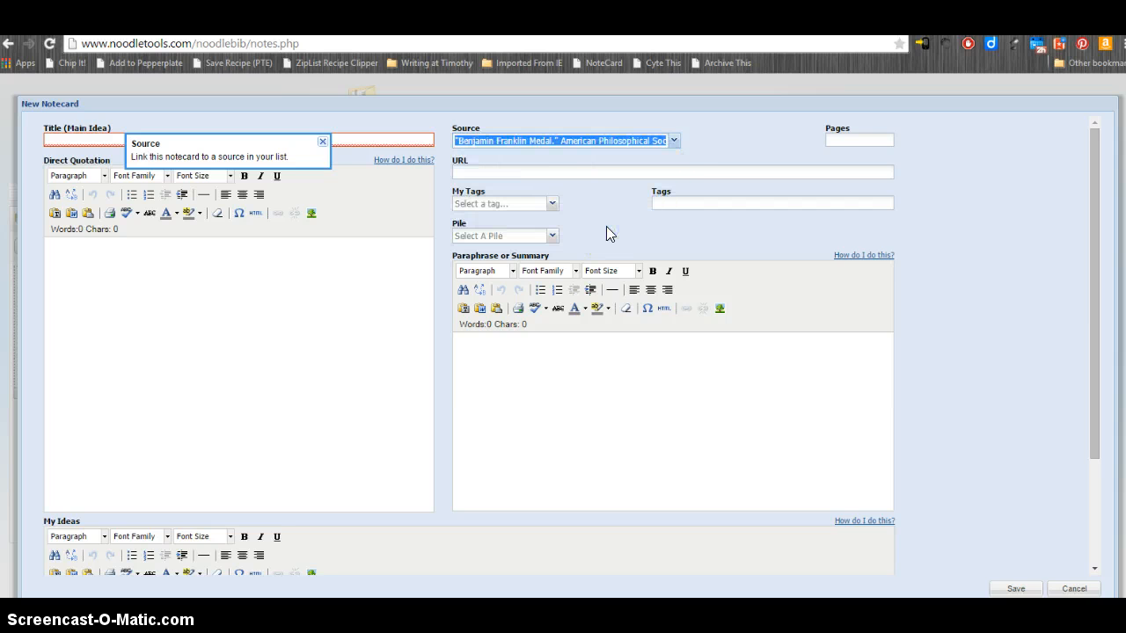
- Paste the copied 1906 commemorative medal sentence as the notecard's direct quotation and enclose it in quotation marks
{"action": "left_click", "coordinate": [275, 253]}
{"action": "right_click", "coordinate": [275, 252]}
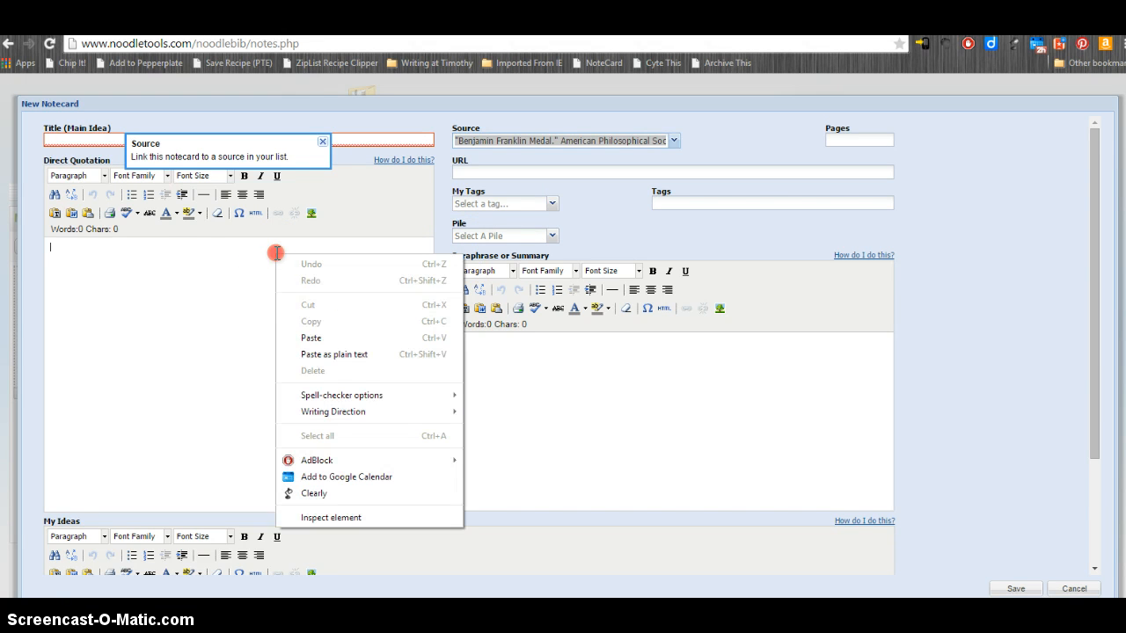
{"action": "left_click", "coordinate": [313, 338]}
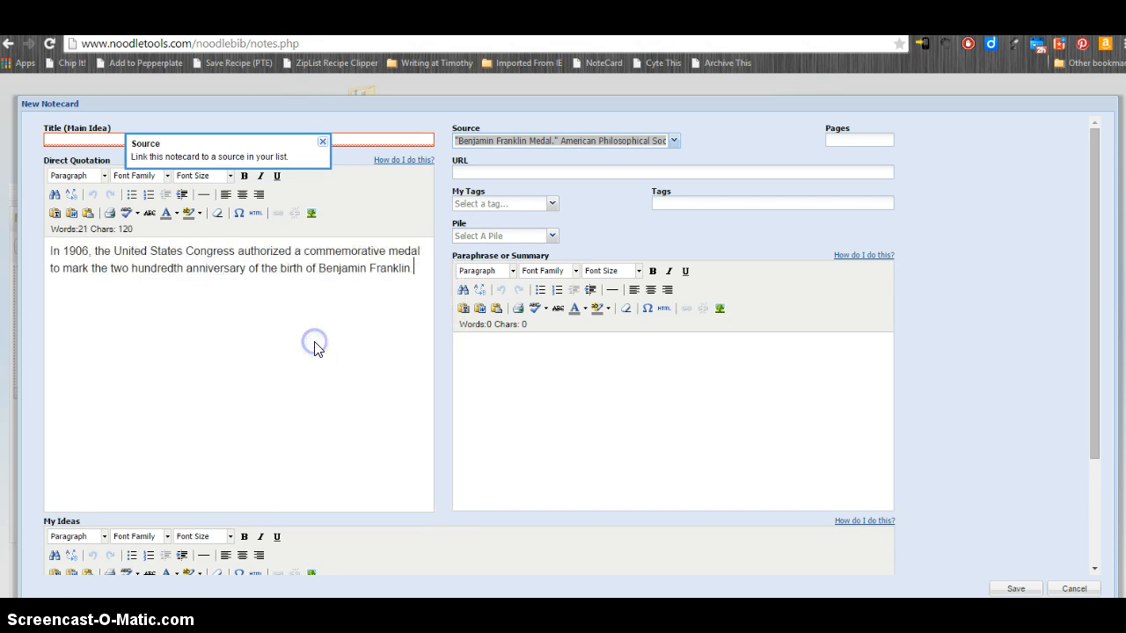
{"action": "left_click", "coordinate": [50, 254]}
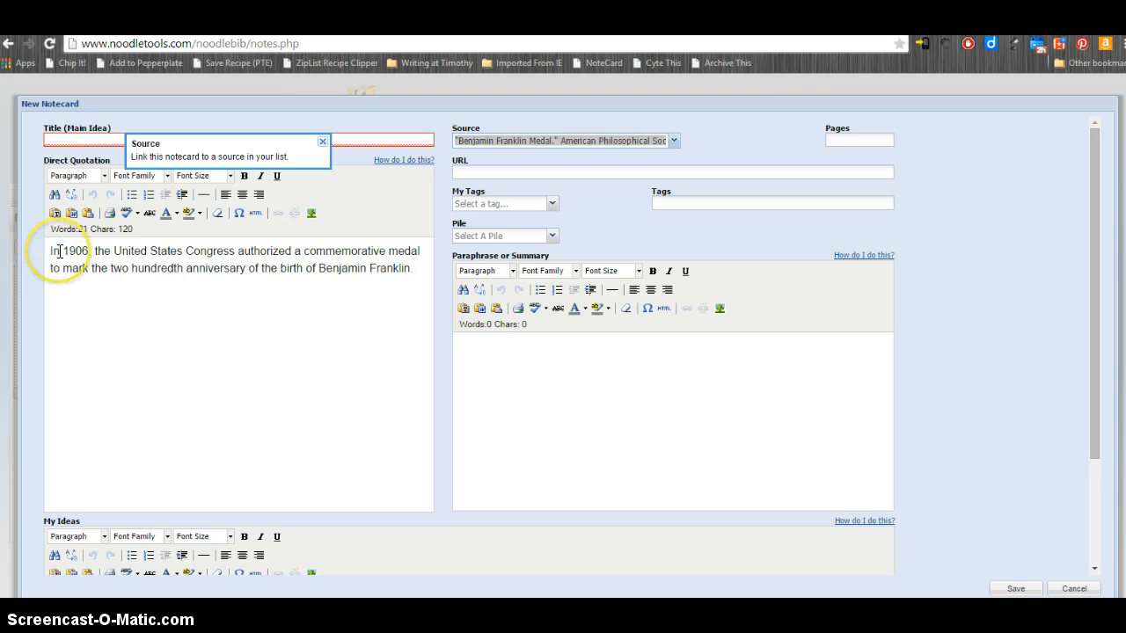
{"action": "type", "text": "\""}
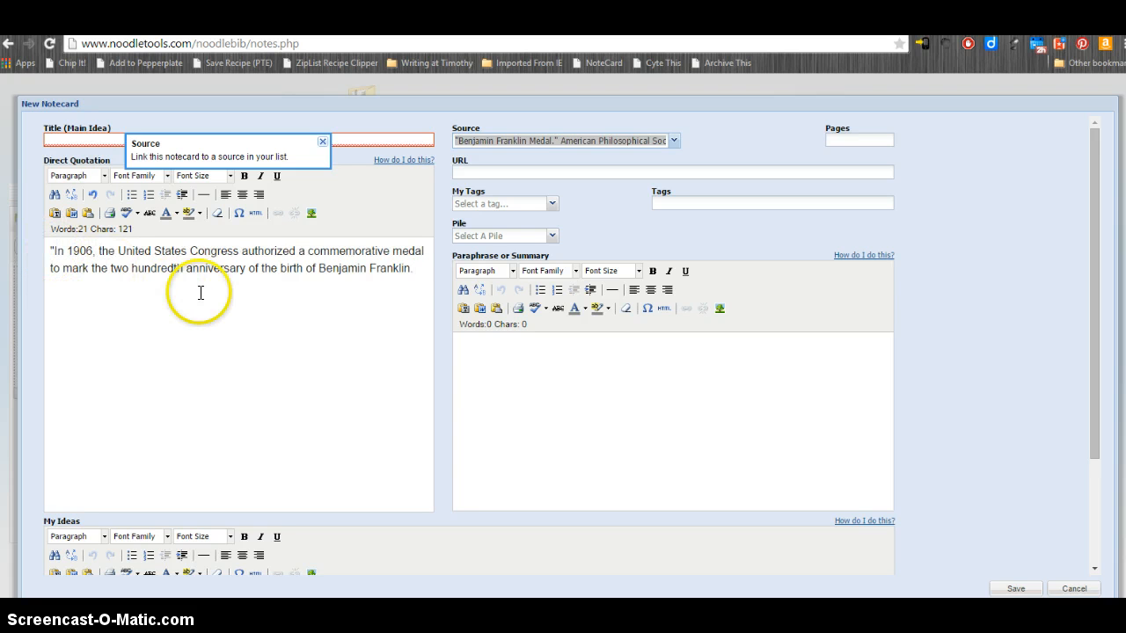
{"action": "left_click", "coordinate": [419, 268]}
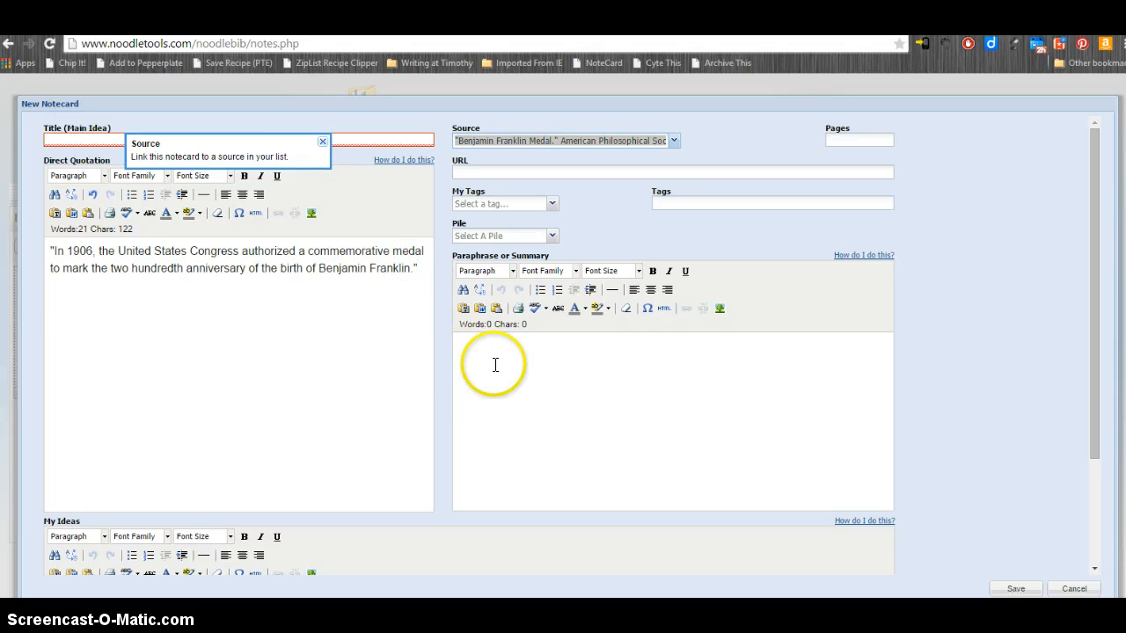
- Title the new notecard "philosopher"
{"action": "left_click", "coordinate": [69, 140]}
{"action": "left_click", "coordinate": [90, 245]}
{"action": "type", "text": "ph"}
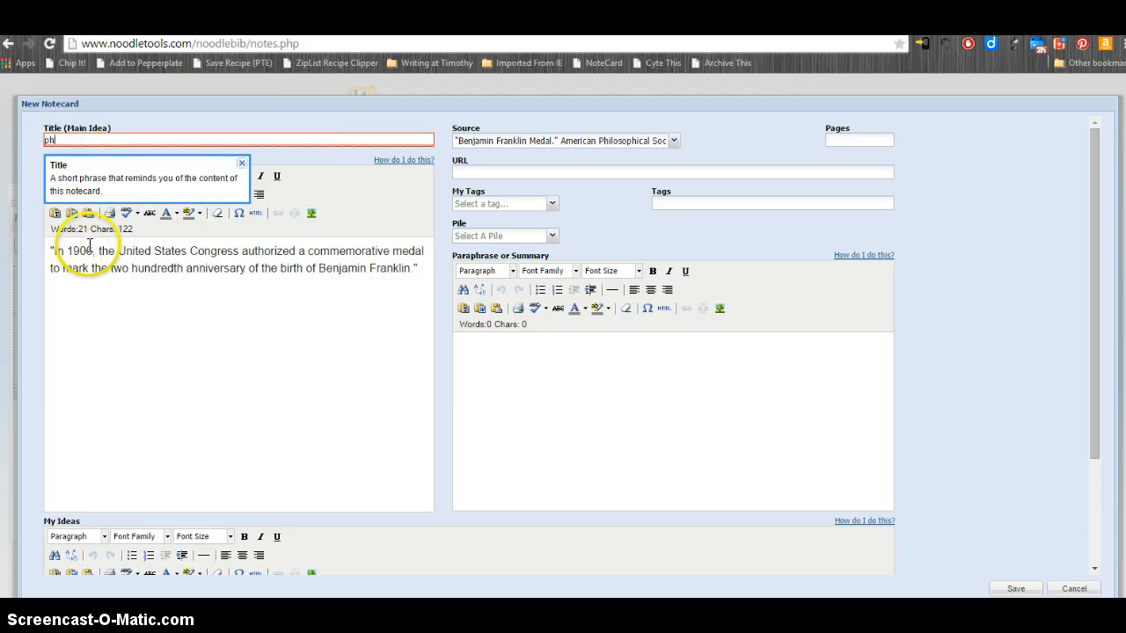
{"action": "type", "text": "ilosopher"}
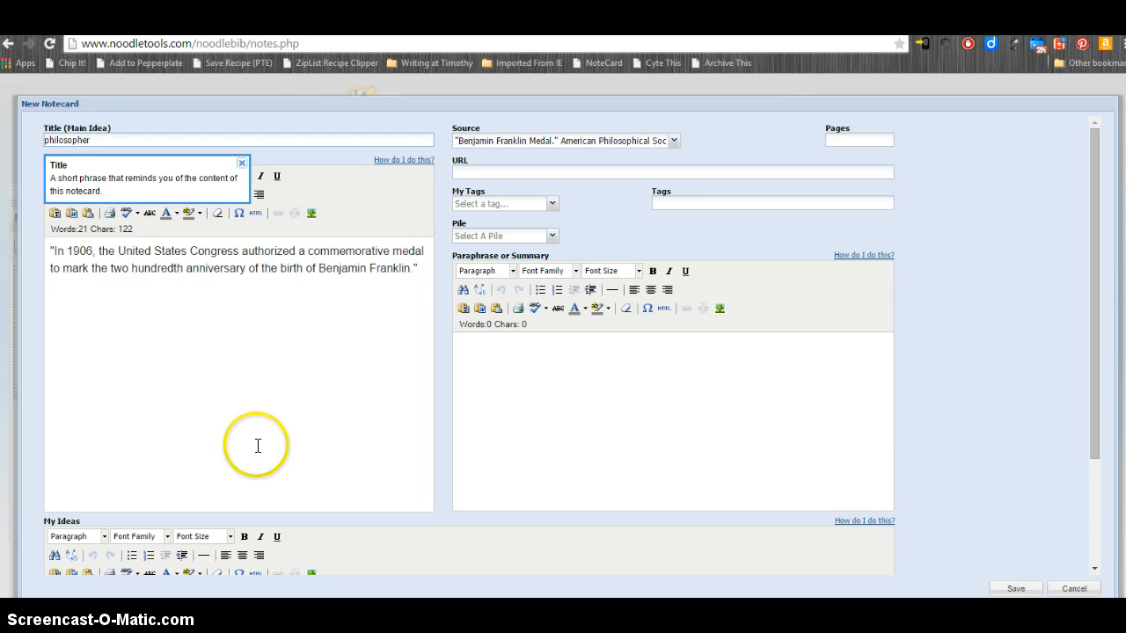
- Enter the paraphrase "The Congress honored Franklin's birthday with a medal." on the notecard
{"action": "left_click", "coordinate": [506, 393]}
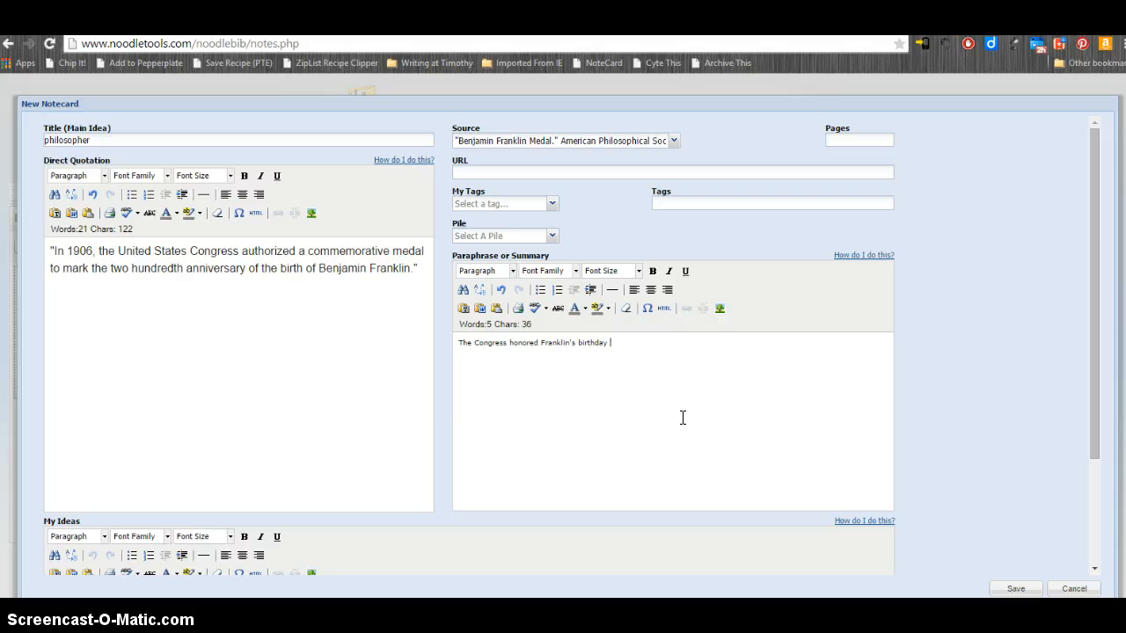
{"action": "type", "text": "ith a medal."}
{"action": "left_click", "coordinate": [683, 408]}
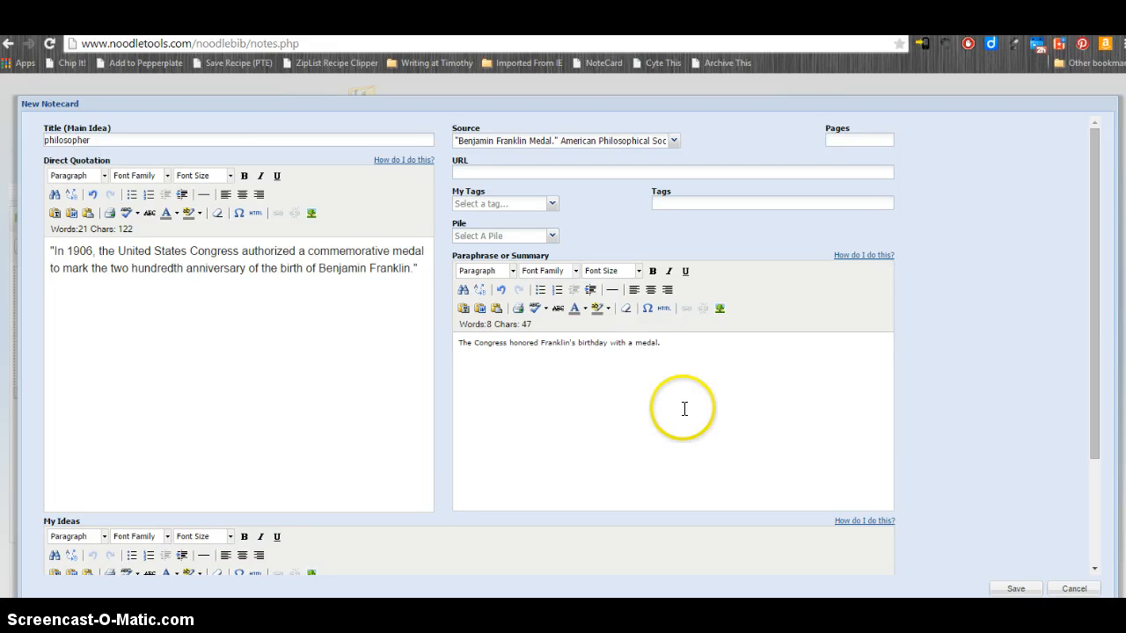
- Fill in My Ideas with "I want to mention that this was a result of his reputation as a philosopher."
{"action": "scroll", "coordinate": [684, 409], "scroll_direction": "down", "scroll_amount": 1}
{"action": "scroll", "coordinate": [684, 409], "scroll_direction": "down", "scroll_amount": 1}
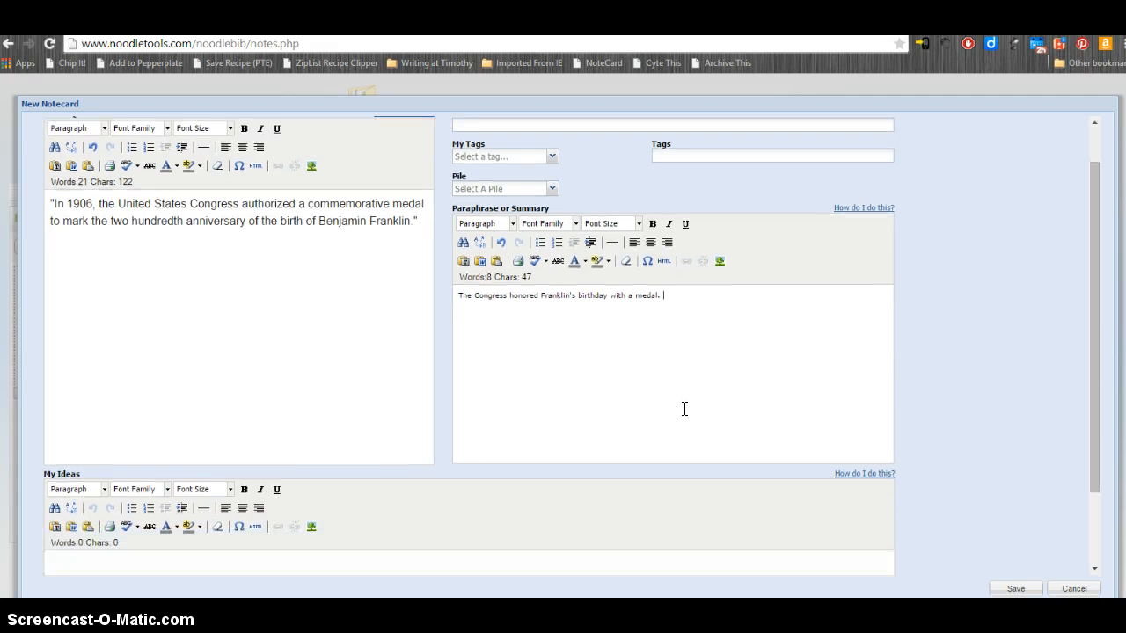
{"action": "left_click", "coordinate": [659, 410]}
{"action": "scroll", "coordinate": [662, 416], "scroll_direction": "down", "scroll_amount": 3}
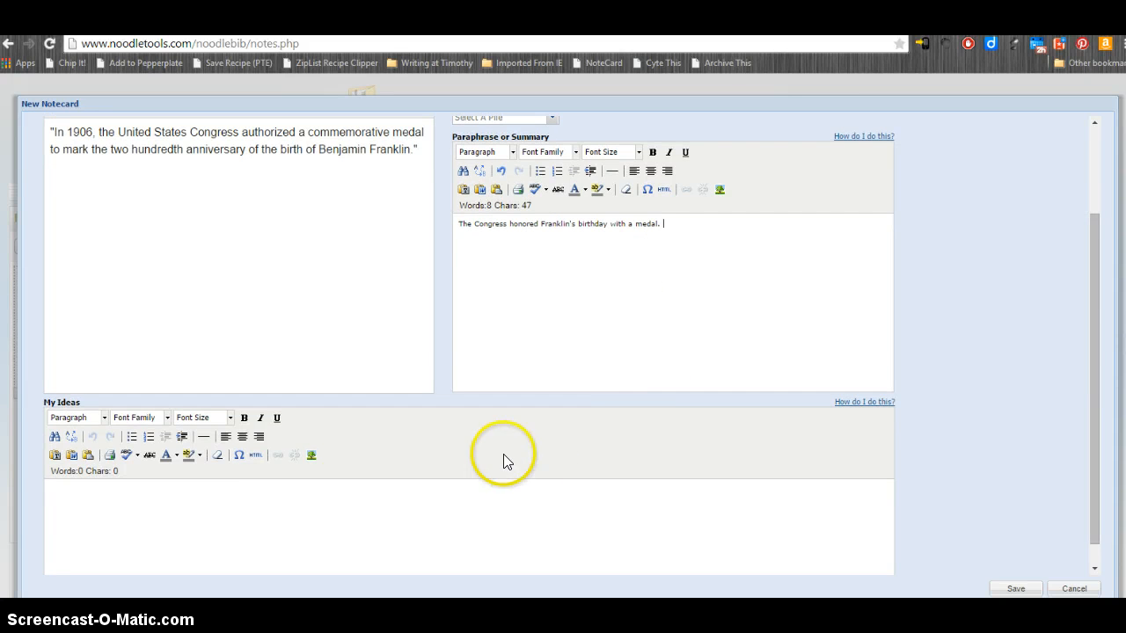
{"action": "left_click", "coordinate": [263, 495]}
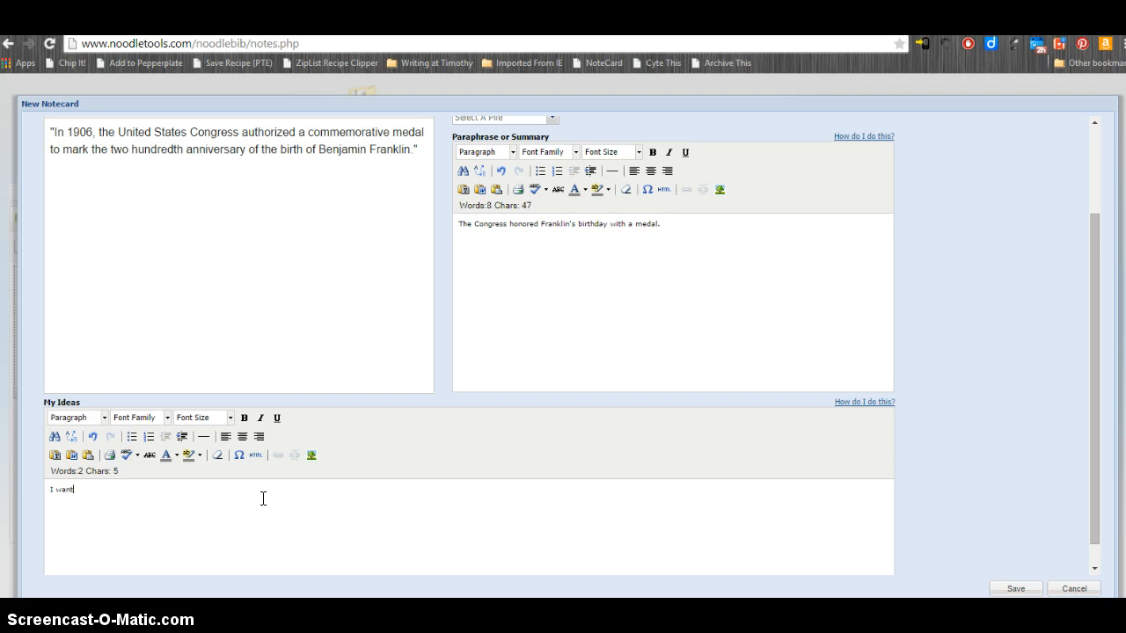
{"action": "type", "text": "I want to mention that this was a result of his"}
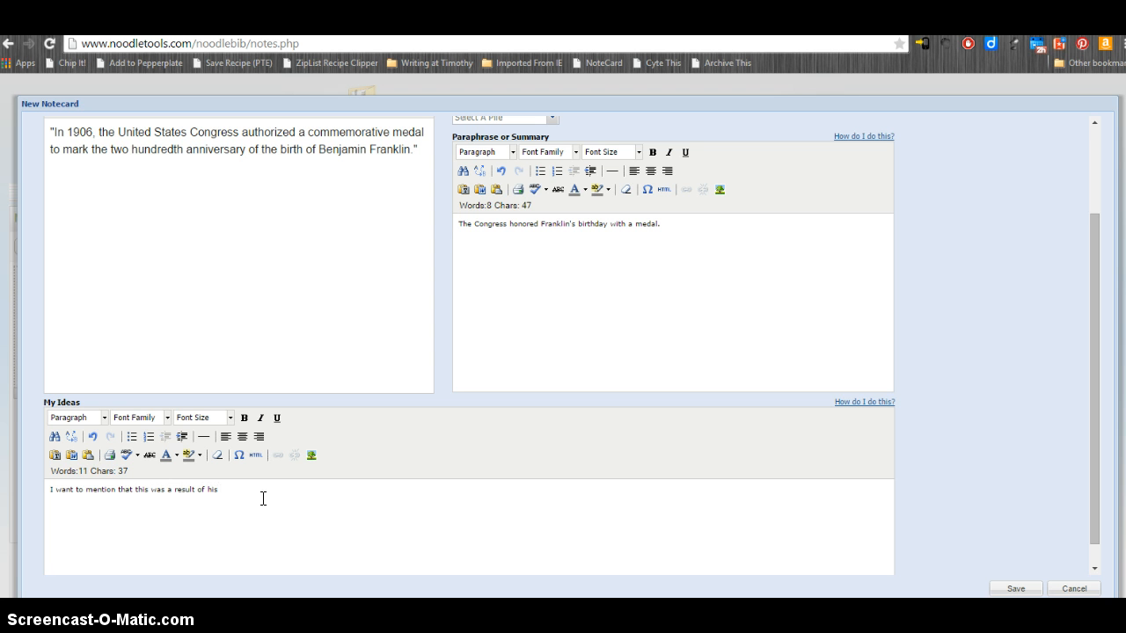
{"action": "type", "text": " reputation"}
{"action": "key", "text": "BackSpace"}
{"action": "type", "text": "her."}
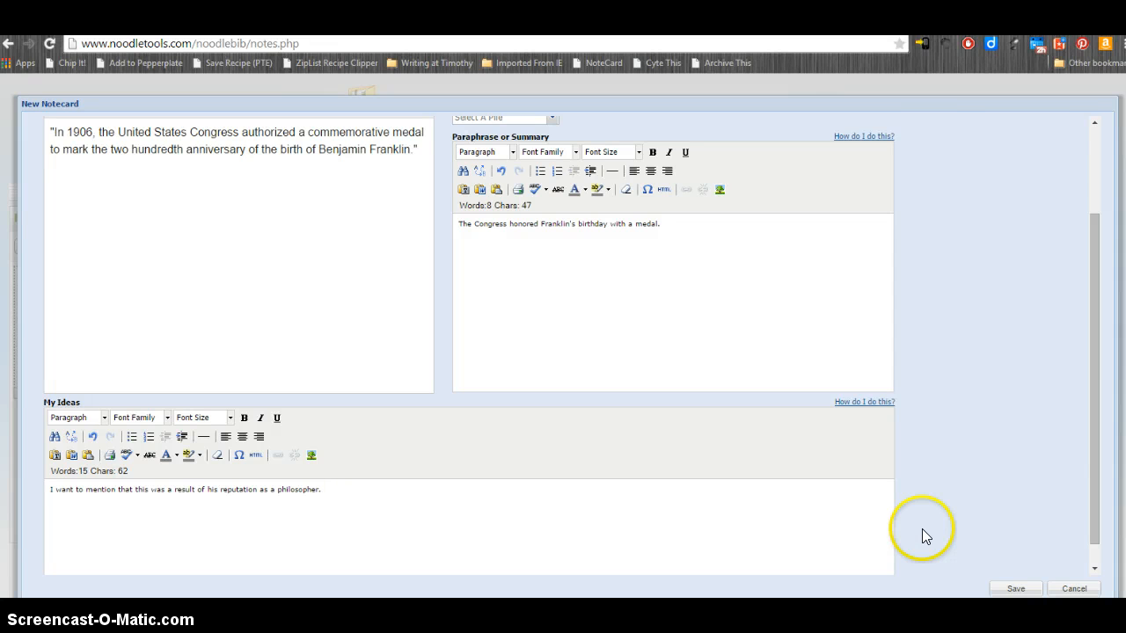
- Save the notecard and move it from the new notecards area onto the open tabletop, above and between the Thought card and lifespan cards
{"action": "left_click", "coordinate": [1017, 590]}
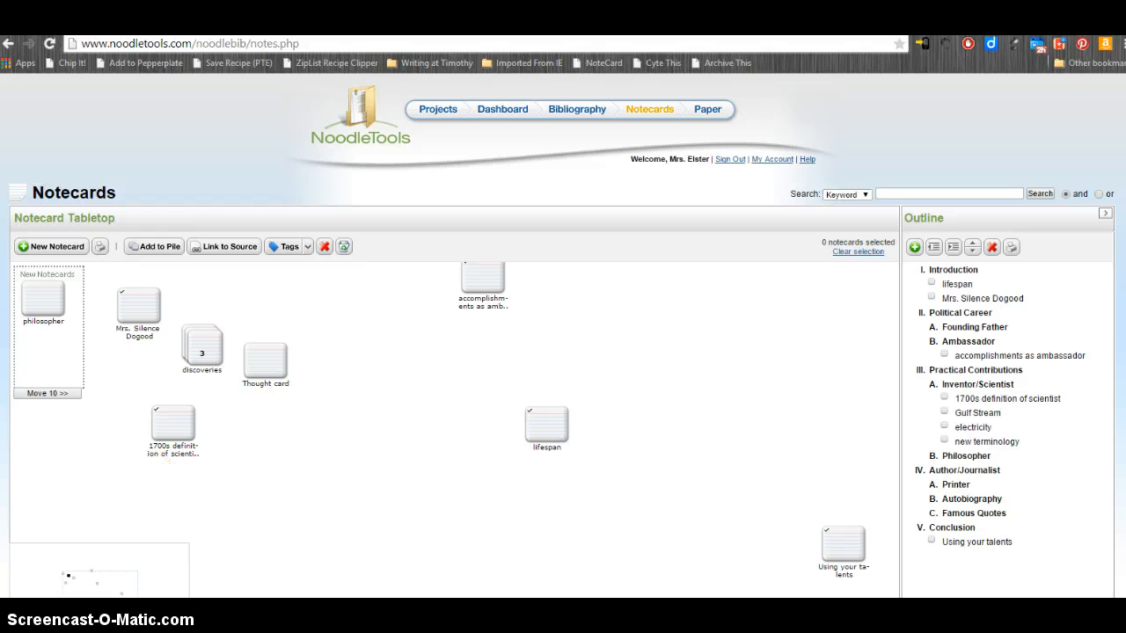
{"action": "left_click", "coordinate": [44, 307]}
{"action": "left_click_drag", "start_coordinate": [44, 308], "coordinate": [370, 314]}
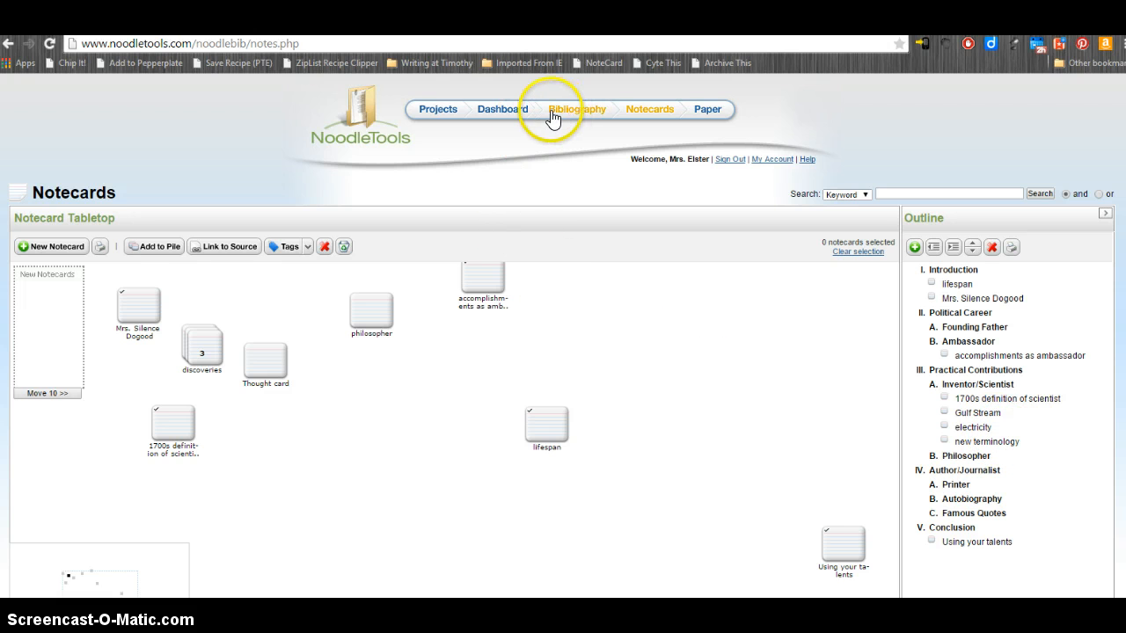
- Return to the Research Ben Franklin project dashboard and look at its components
{"action": "left_click", "coordinate": [498, 115]}
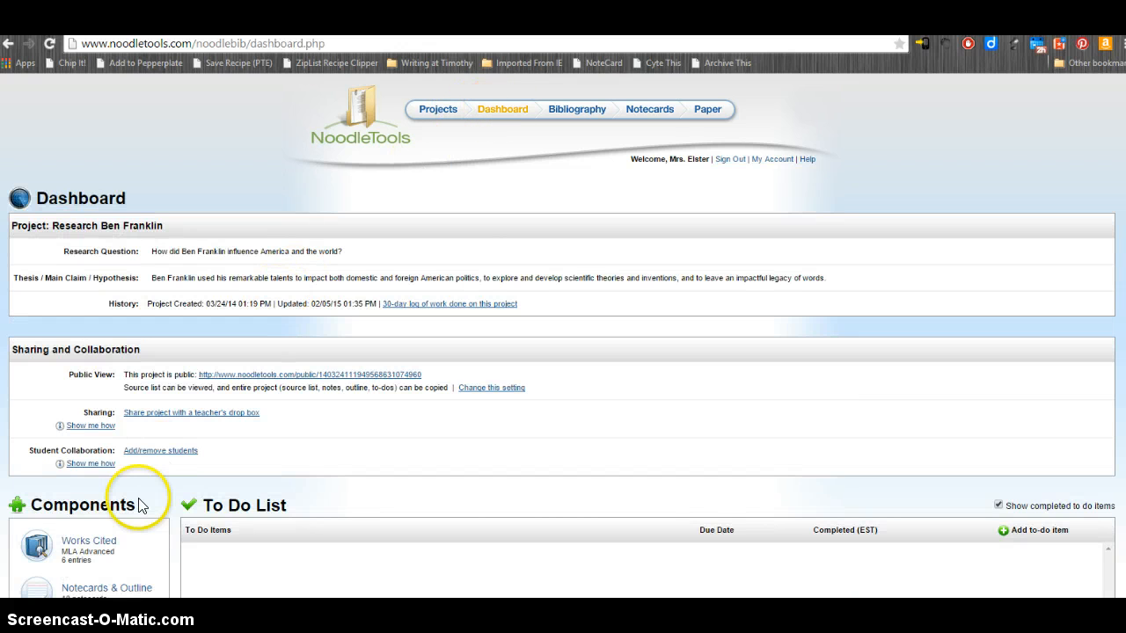
{"action": "scroll", "coordinate": [146, 513], "scroll_direction": "down", "scroll_amount": 3}
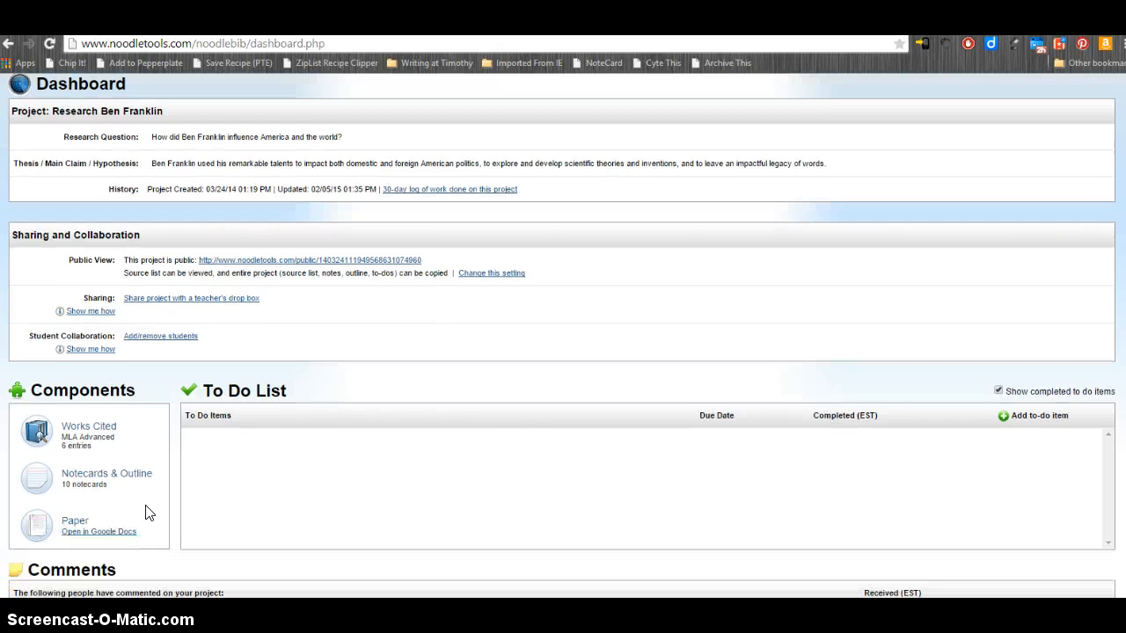